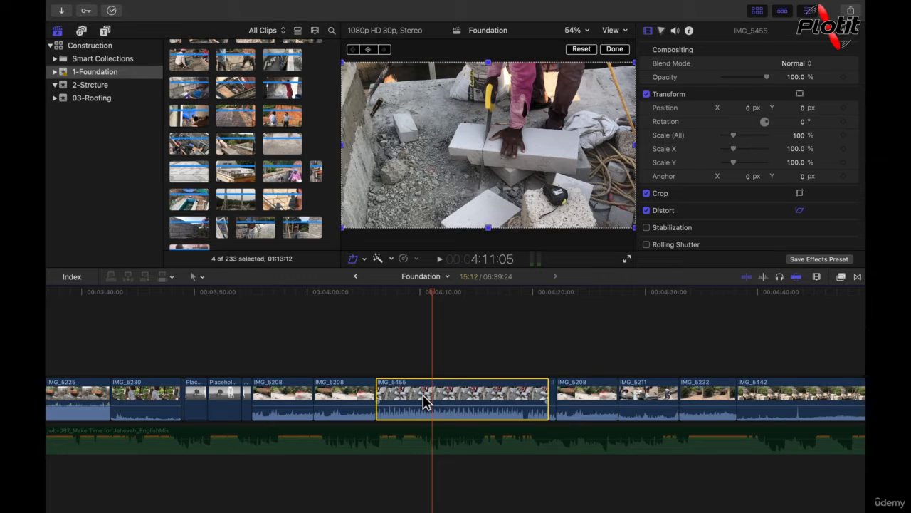
Compare the durations of the long IMG_5455 clip and the IMG_5208 clip that follows it in the timeline.
{"action": "left_click", "coordinate": [576, 405]}
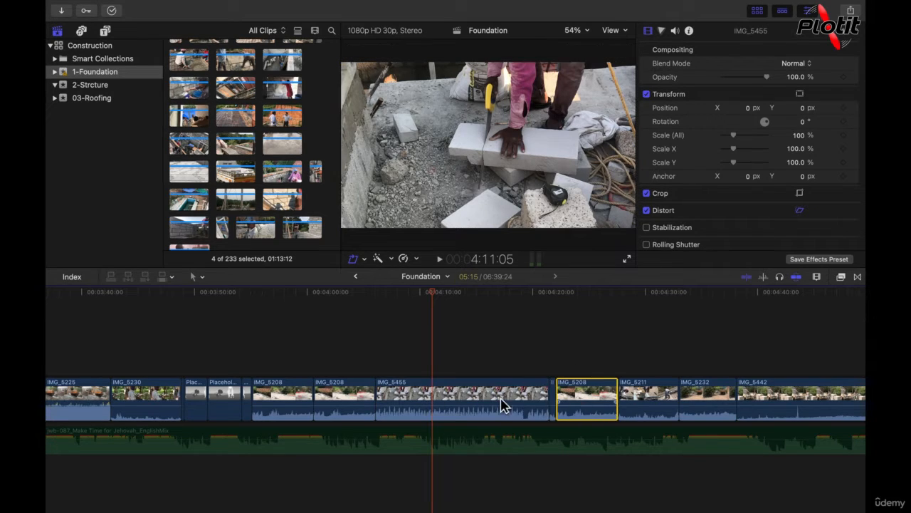
{"action": "left_click", "coordinate": [502, 404]}
{"action": "left_click", "coordinate": [570, 406]}
{"action": "left_click", "coordinate": [482, 407]}
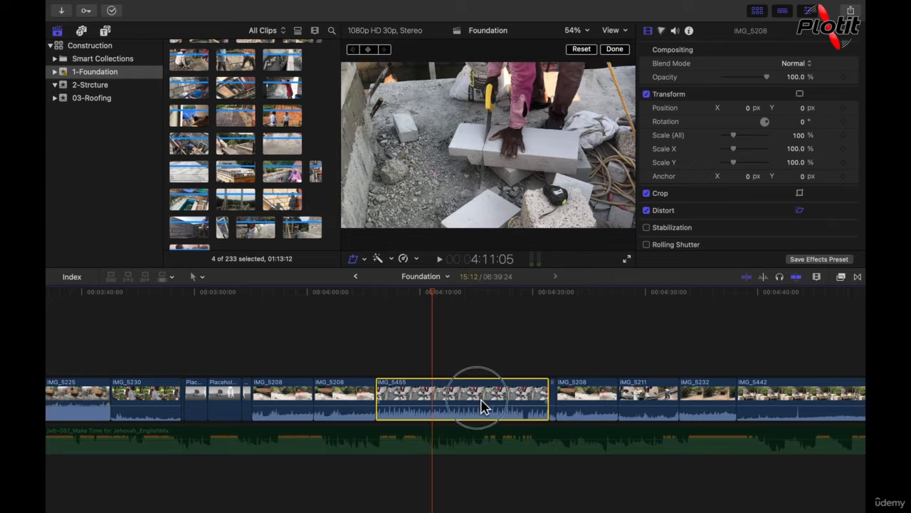
{"action": "left_click", "coordinate": [602, 408]}
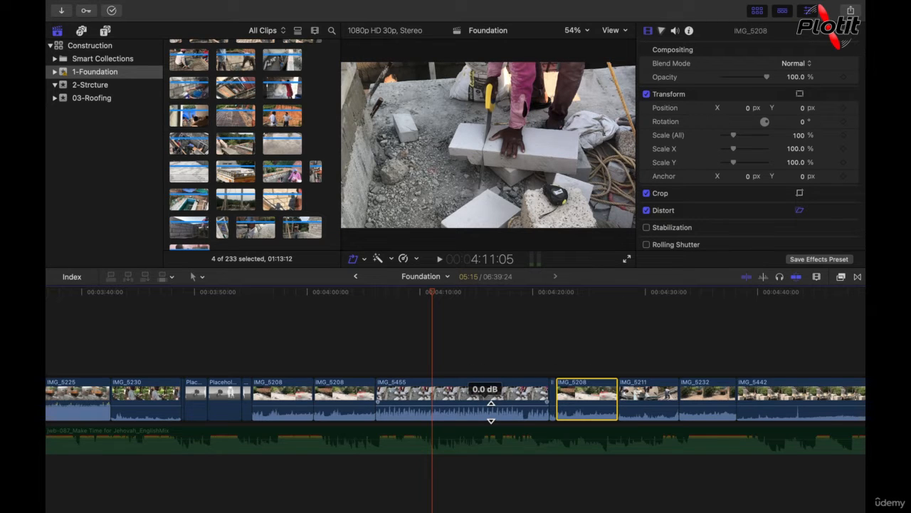
Move the IMG_5455 clip ahead of the two adjacent IMG_5208 clips, directly after the short placeholder clips.
{"action": "left_click", "coordinate": [464, 404]}
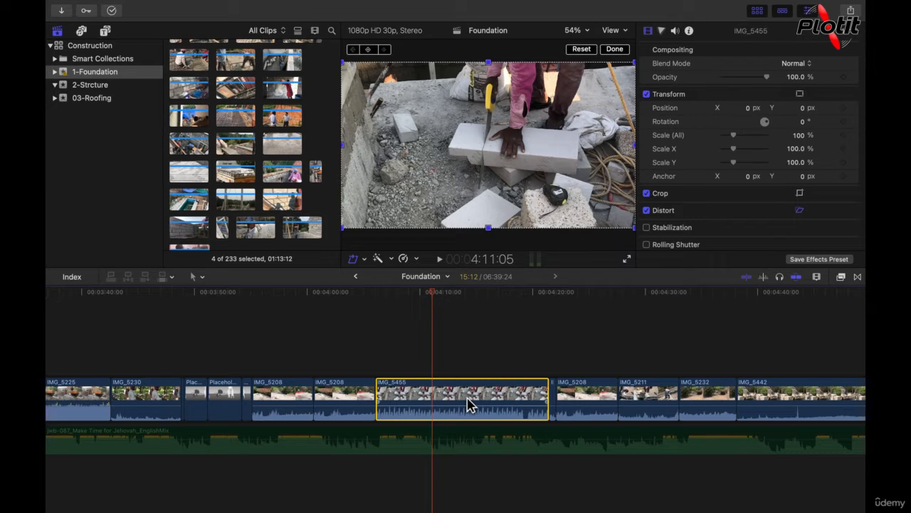
{"action": "left_click_drag", "start_coordinate": [468, 404], "coordinate": [827, 403]}
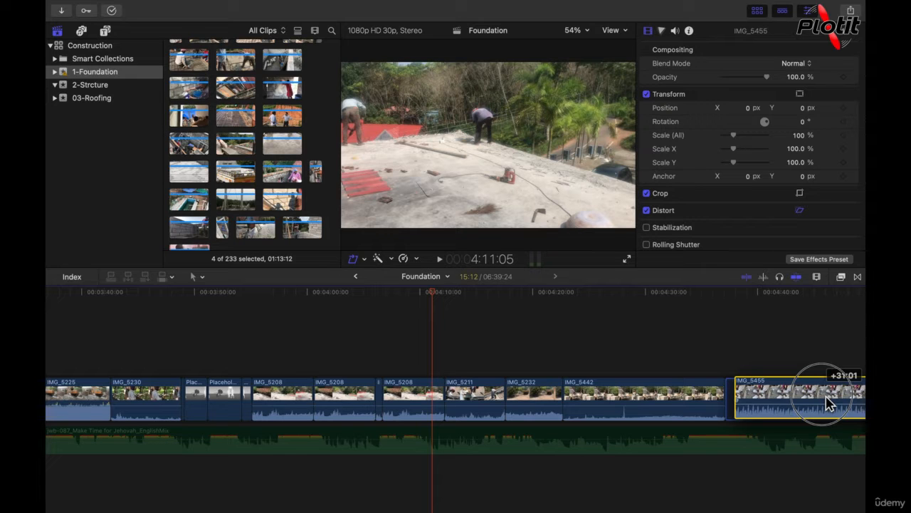
{"action": "left_click_drag", "start_coordinate": [828, 403], "coordinate": [279, 410]}
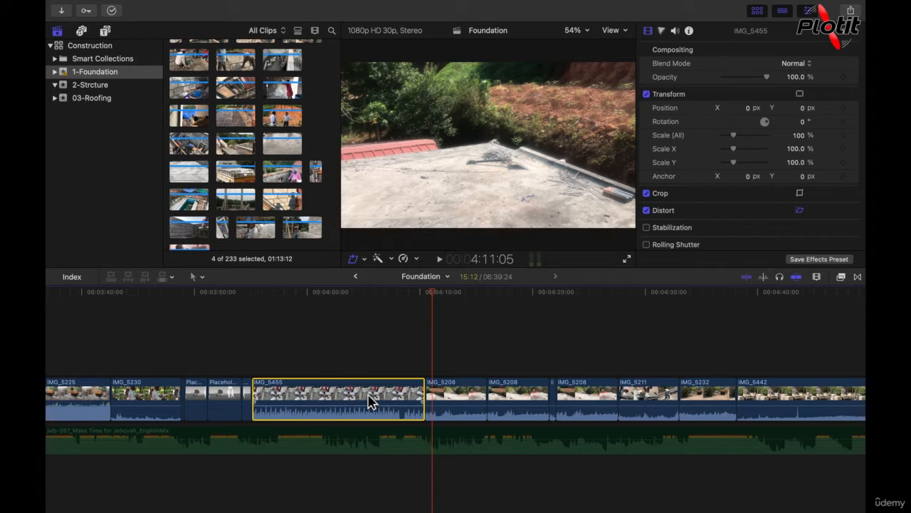
Write the on-screen annotation "15s12f" above the IMG_5455 clip.
{"action": "key", "text": "ctrl+d"}
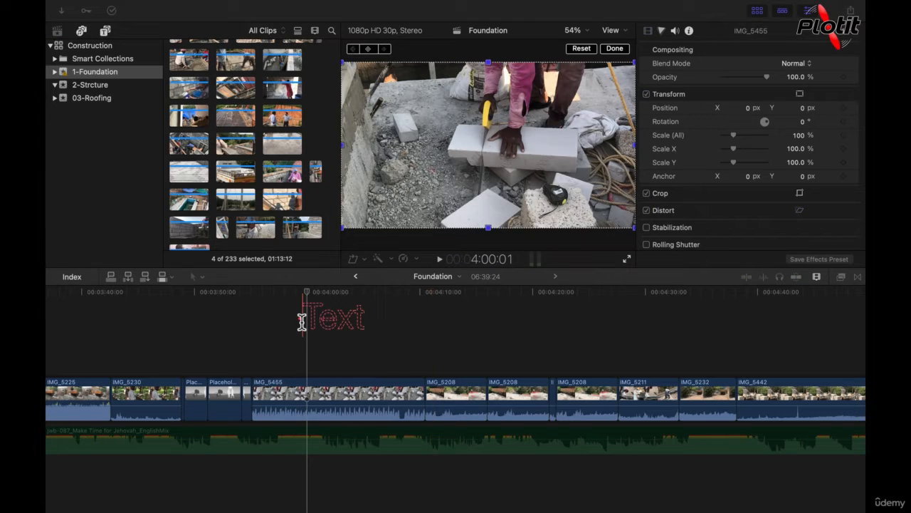
{"action": "type", "text": "1"}
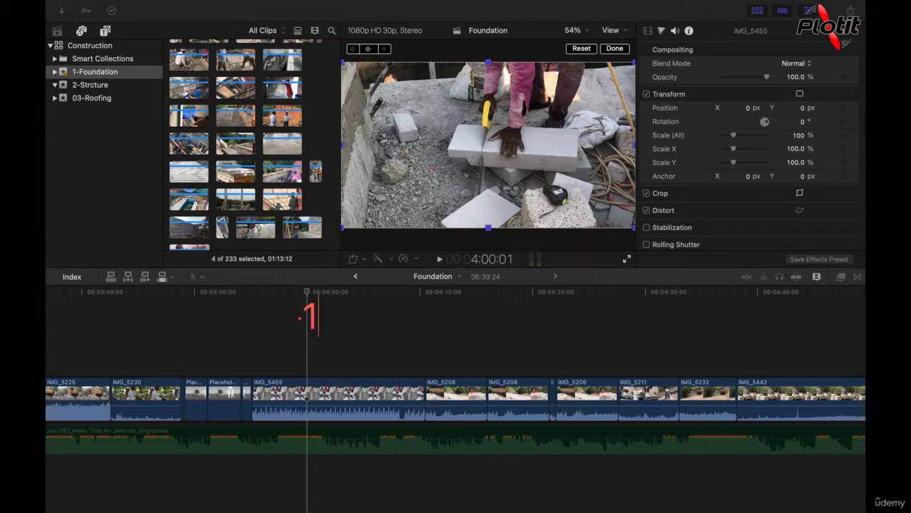
{"action": "type", "text": "5s1"}
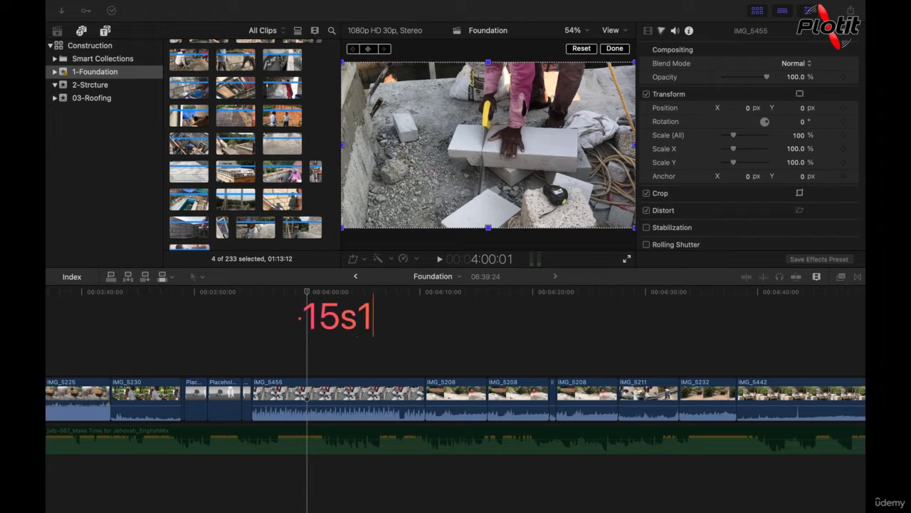
{"action": "type", "text": "2f"}
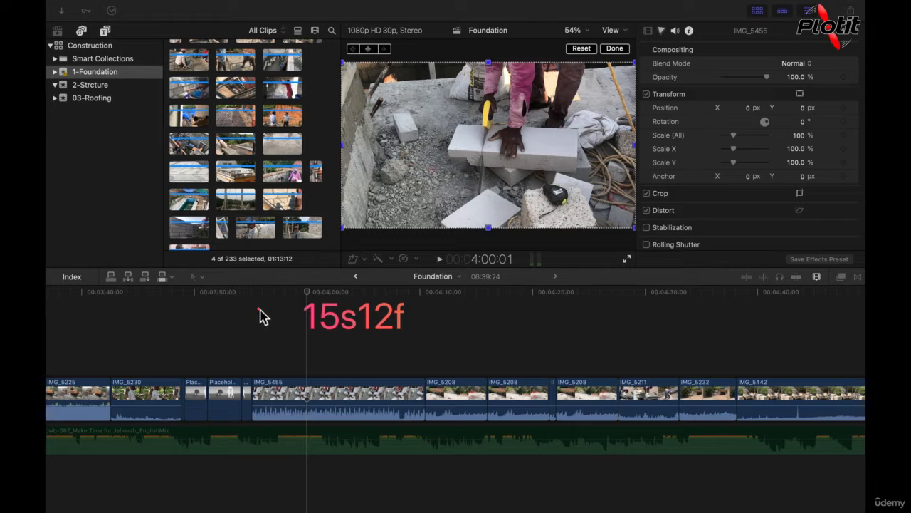
Check the duration of the IMG_5208 clip right after IMG_5455 and write the on-screen annotation "5s15f" above it.
{"action": "left_click", "coordinate": [348, 401]}
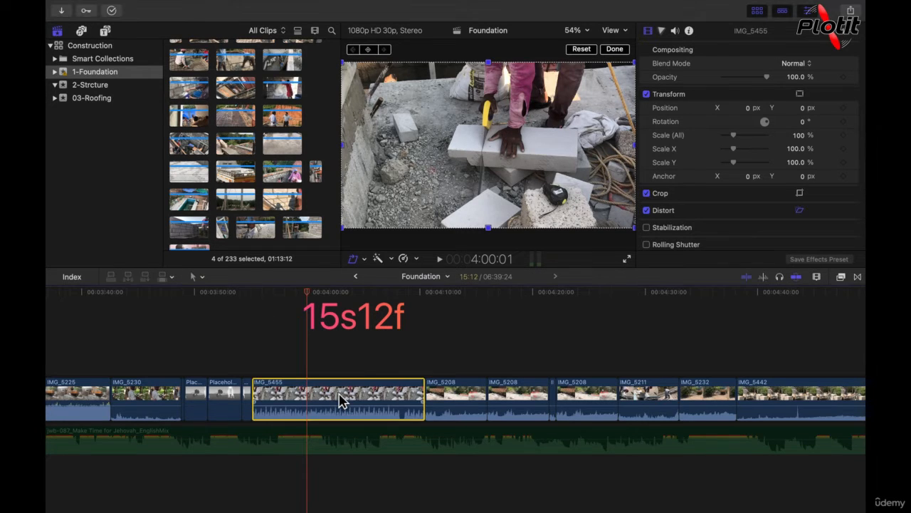
{"action": "left_click", "coordinate": [470, 403]}
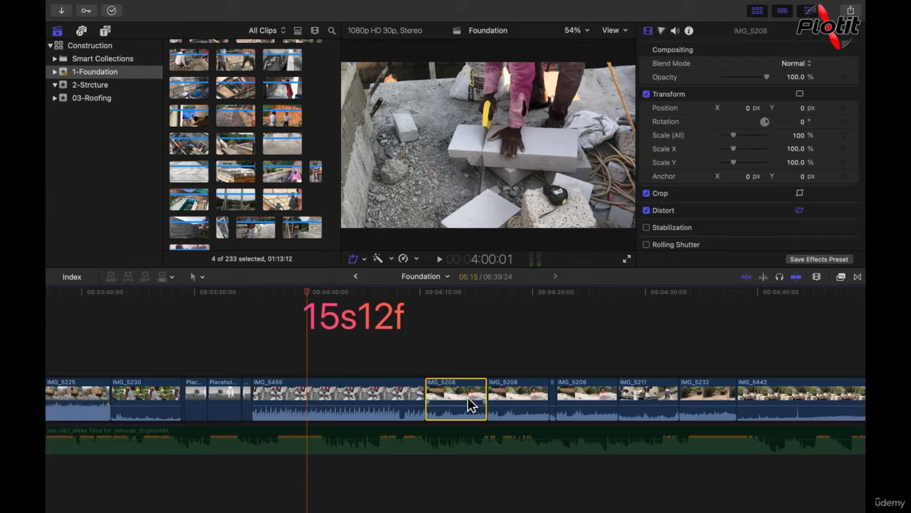
{"action": "key", "text": "ctrl+d"}
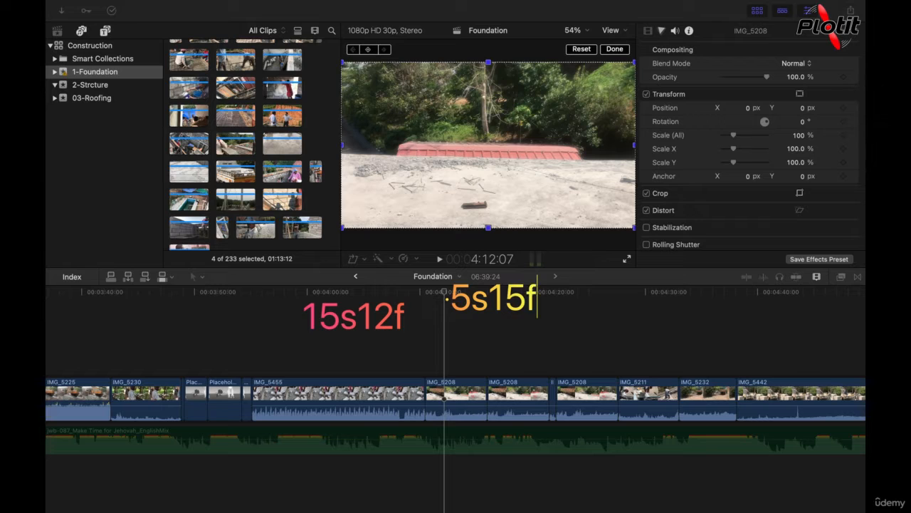
{"action": "left_click", "coordinate": [464, 407]}
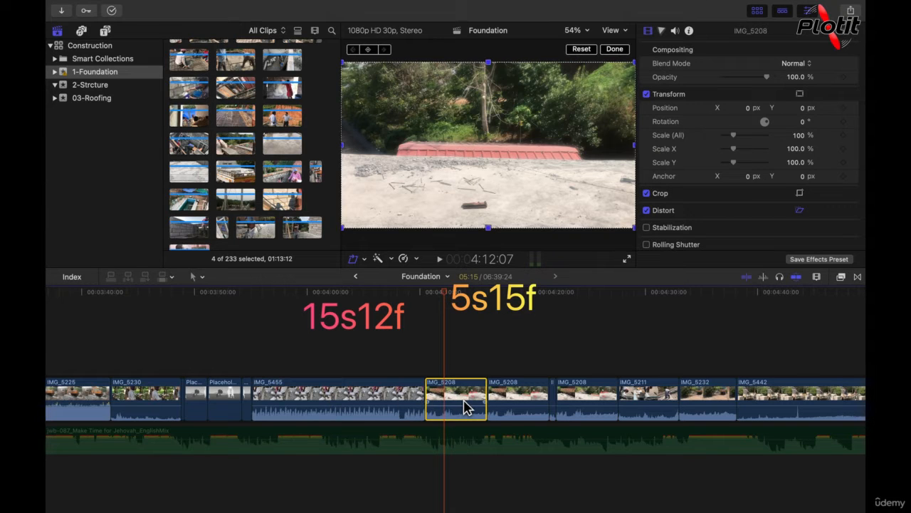
Shorten the IMG_5455 clip by 7:00 through its duration timecode, and undo the change.
{"action": "left_click", "coordinate": [388, 401]}
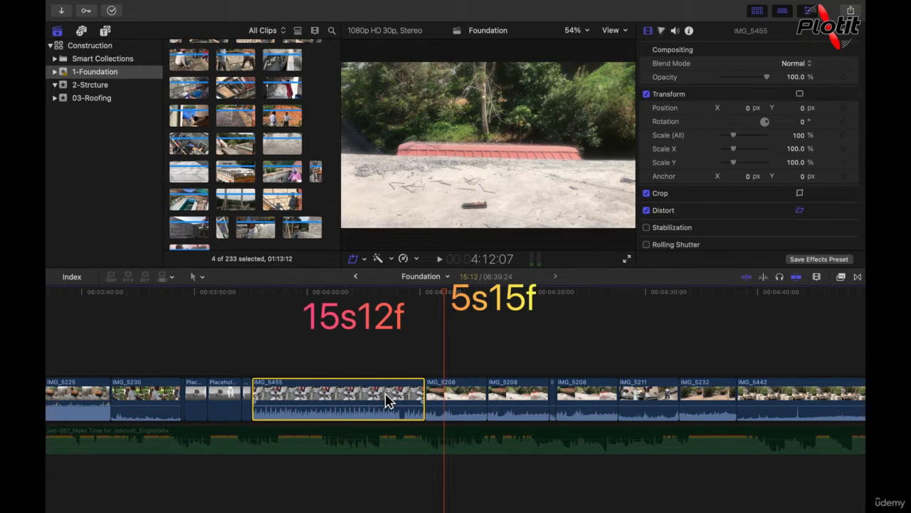
{"action": "key", "text": "ctrl+d"}
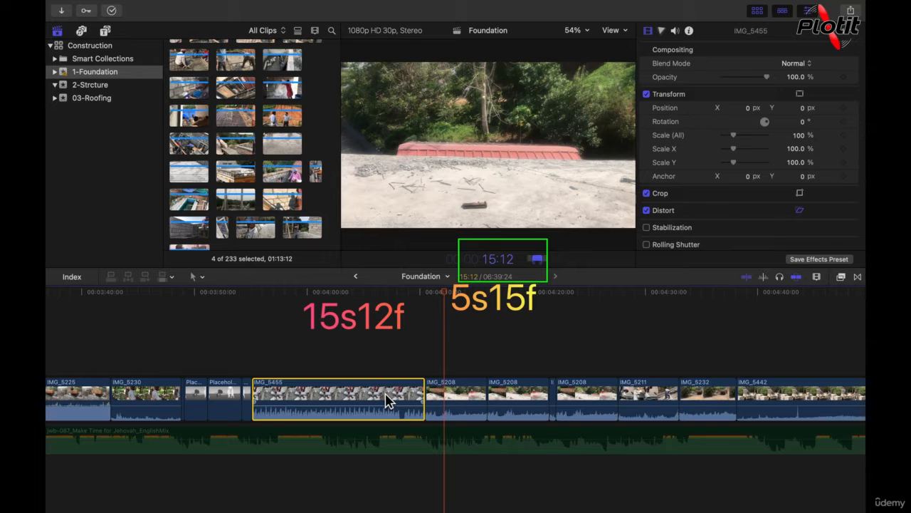
{"action": "type", "text": "-7:00"}
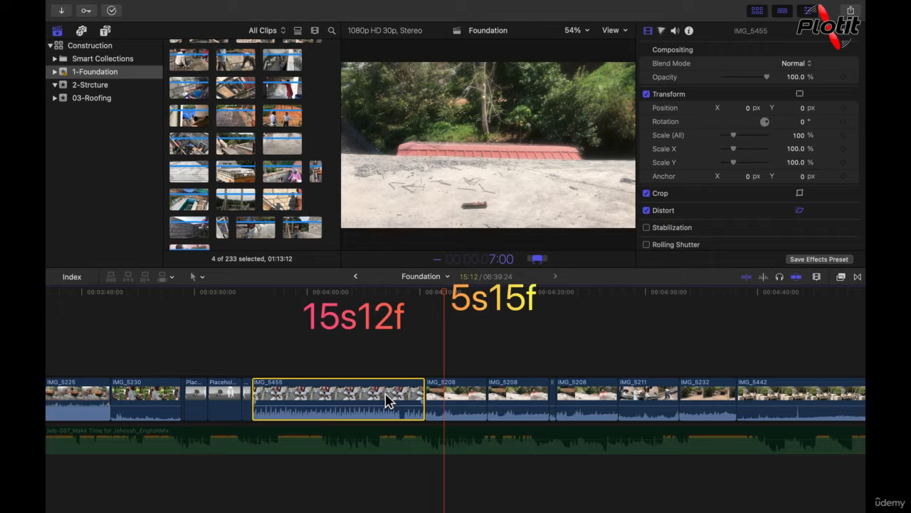
{"action": "key", "text": "Return"}
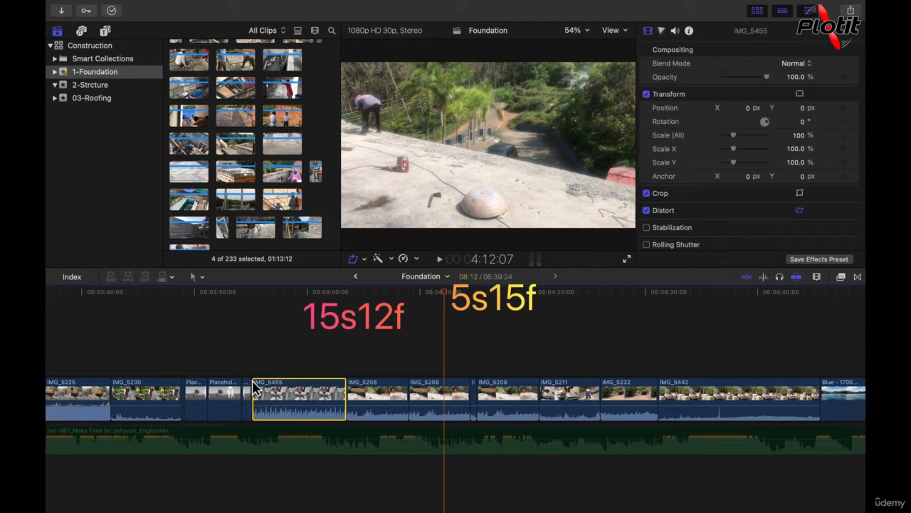
{"action": "key", "text": "super+z"}
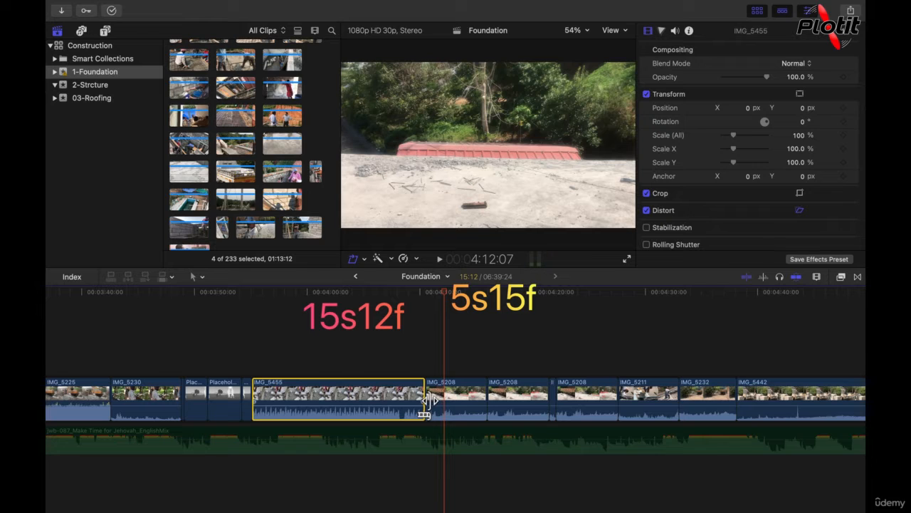
Trim the end of the IMG_5455 clip back freehand, and undo the trim.
{"action": "left_click_drag", "start_coordinate": [427, 401], "coordinate": [360, 402]}
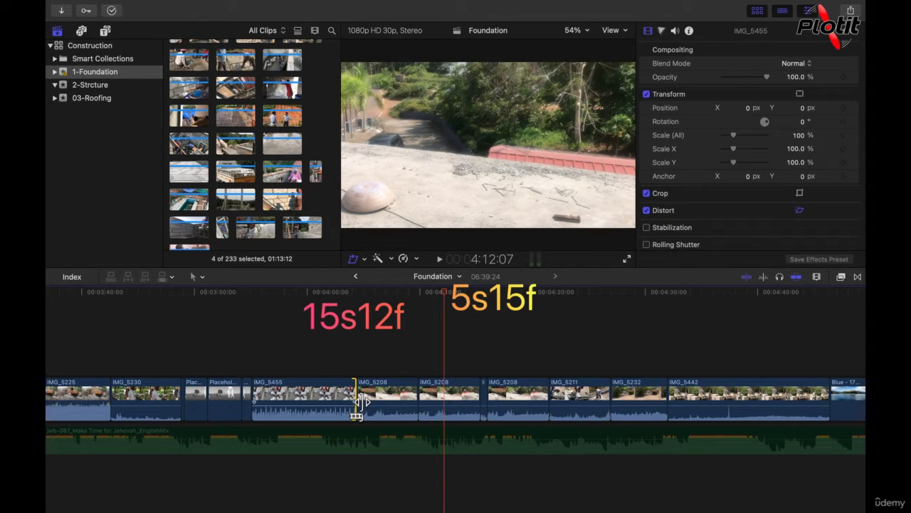
{"action": "key", "text": "super+z"}
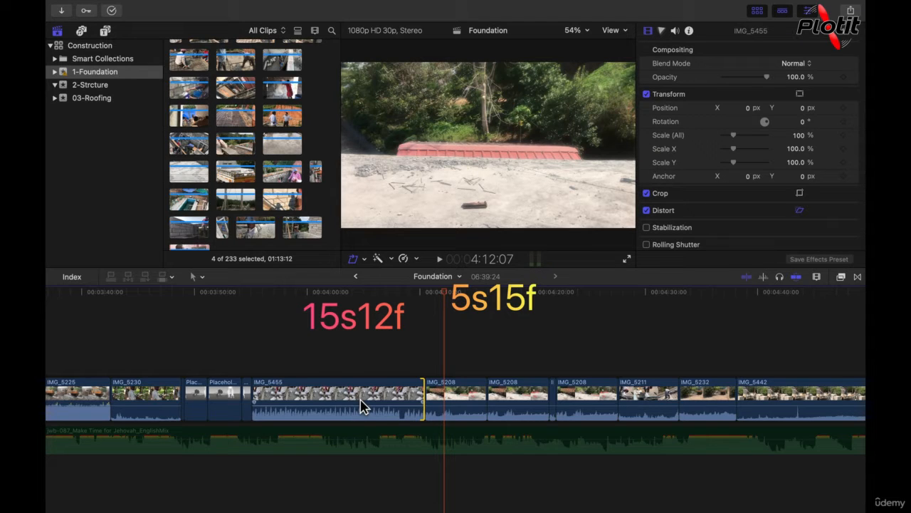
Reduce the duration of the IMG_5455 clip by 7:00 using a relative timecode.
{"action": "left_click", "coordinate": [339, 403]}
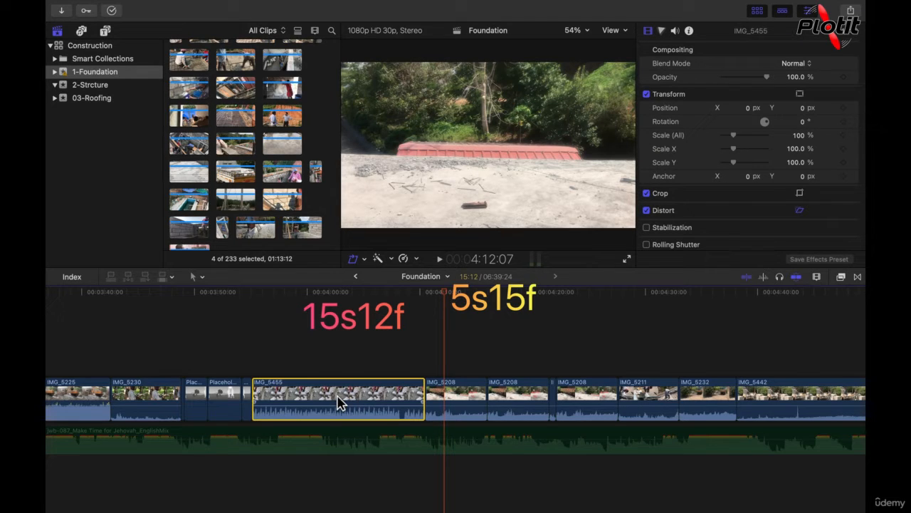
{"action": "key", "text": "ctrl+d"}
{"action": "type", "text": "-"}
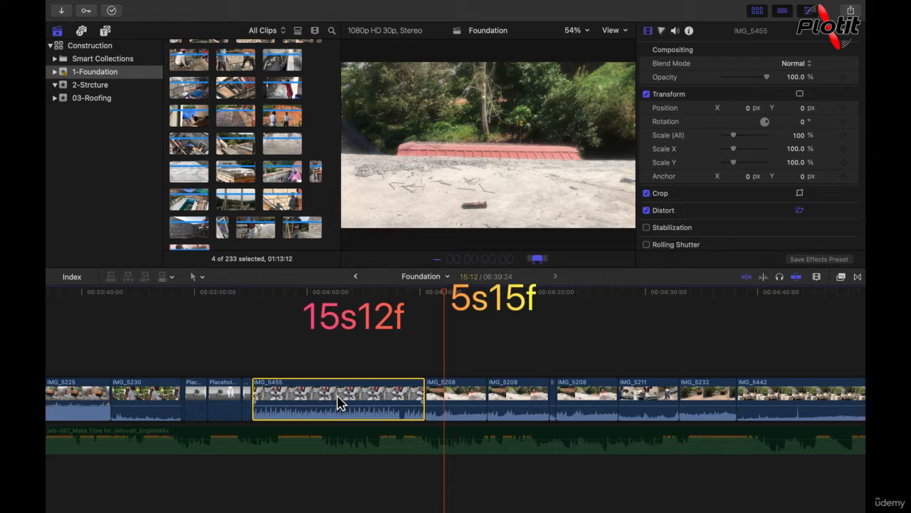
{"action": "type", "text": "700"}
{"action": "key", "text": "Return"}
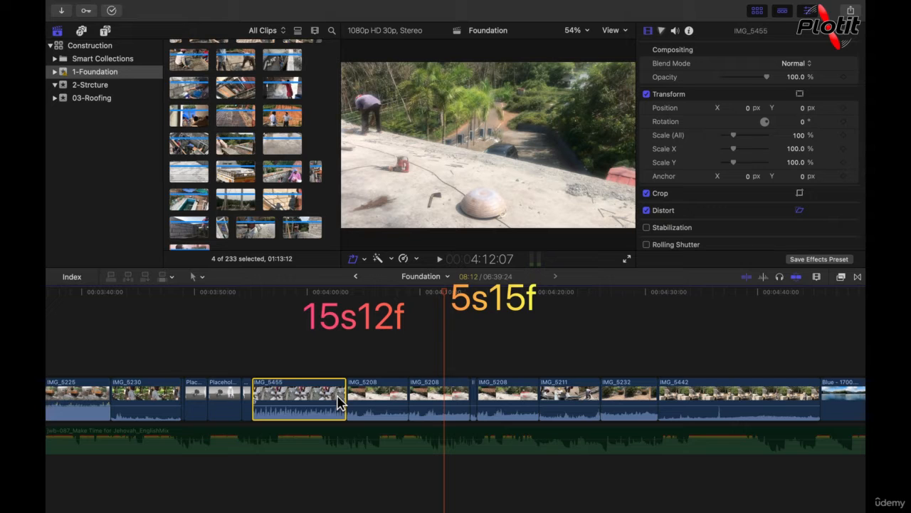
Lengthen the IMG_5455 clip by 7:00 using a relative duration timecode.
{"action": "key", "text": "ctrl+d"}
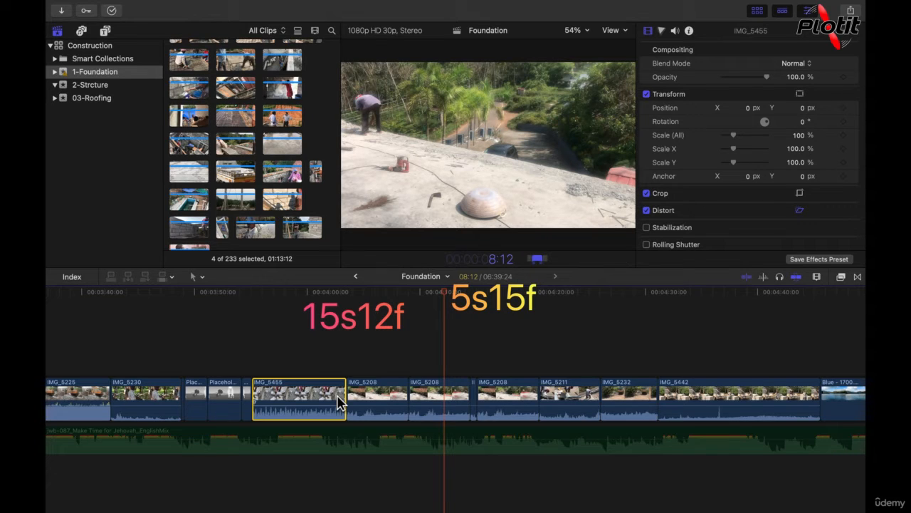
{"action": "key", "text": "plus"}
{"action": "type", "text": "700"}
{"action": "key", "text": "Return"}
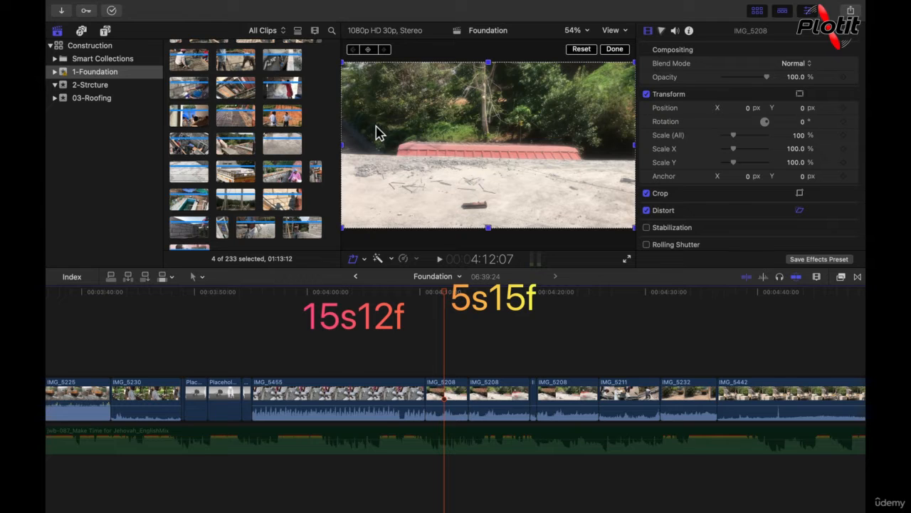
Open the duration of the IMG_5455 clip and draw a short green annotation line below the "15s12f" note.
{"action": "left_click", "coordinate": [306, 417]}
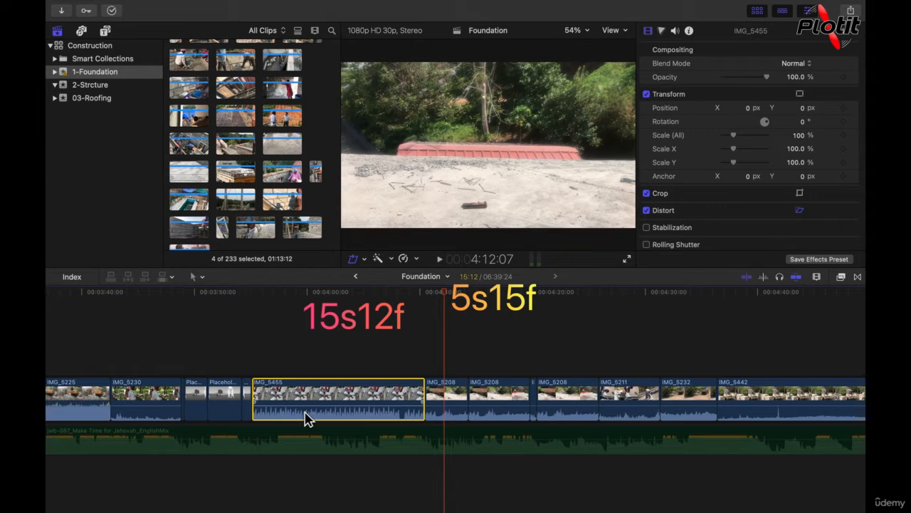
{"action": "key", "text": "ctrl+d"}
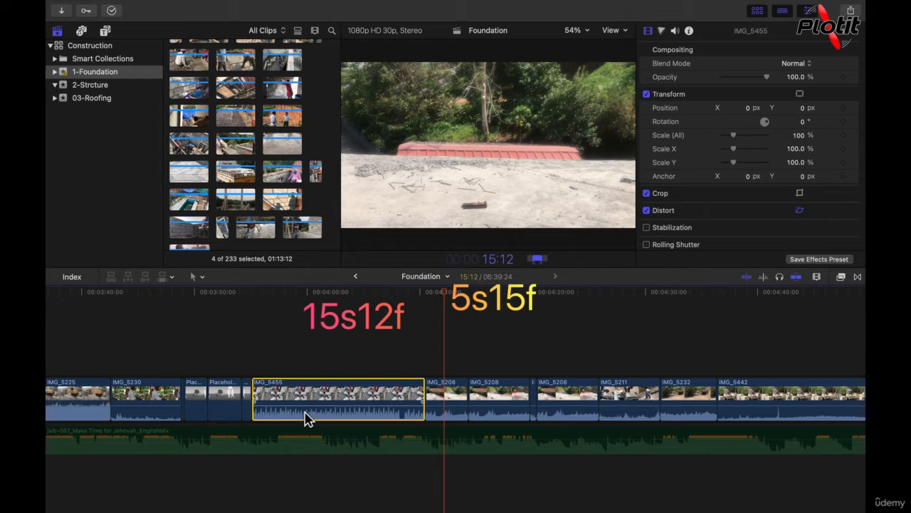
{"action": "left_click", "coordinate": [308, 366]}
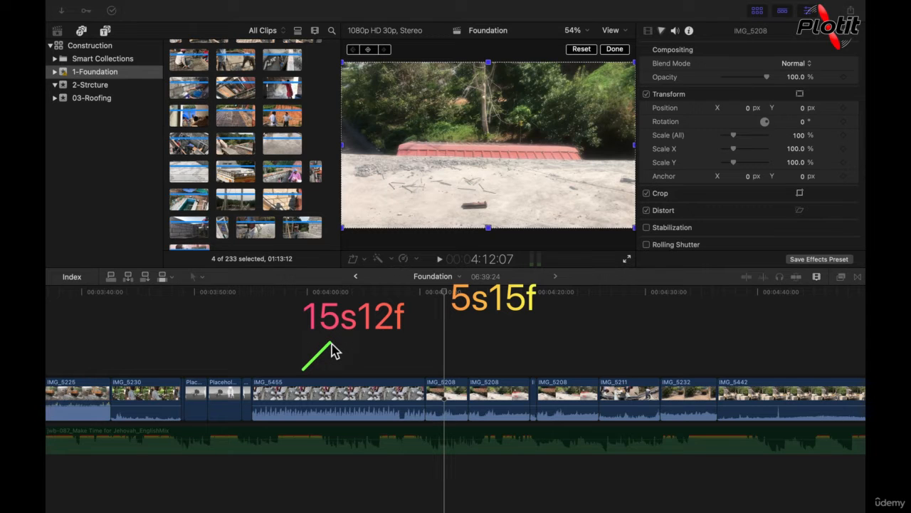
Move the IMG_5455 clip earlier in the timeline with a relative timecode of -3:00.
{"action": "left_click", "coordinate": [311, 402]}
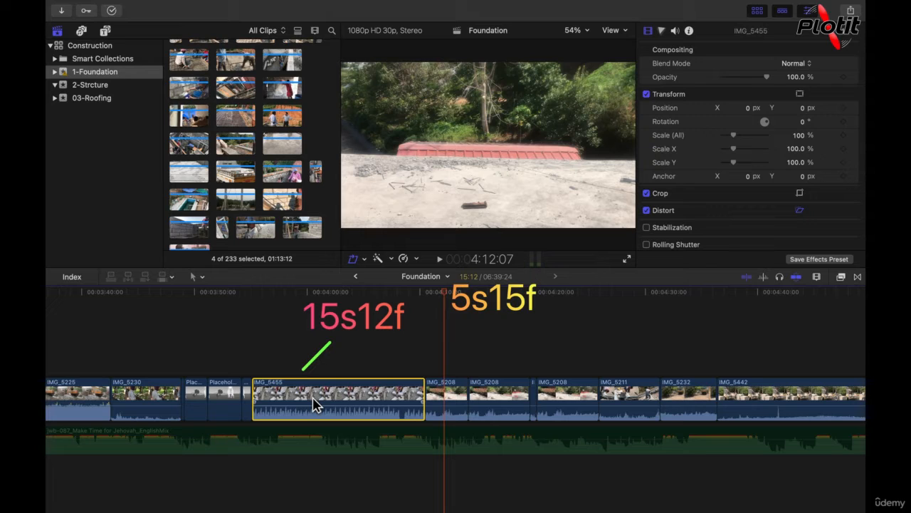
{"action": "key", "text": "minus"}
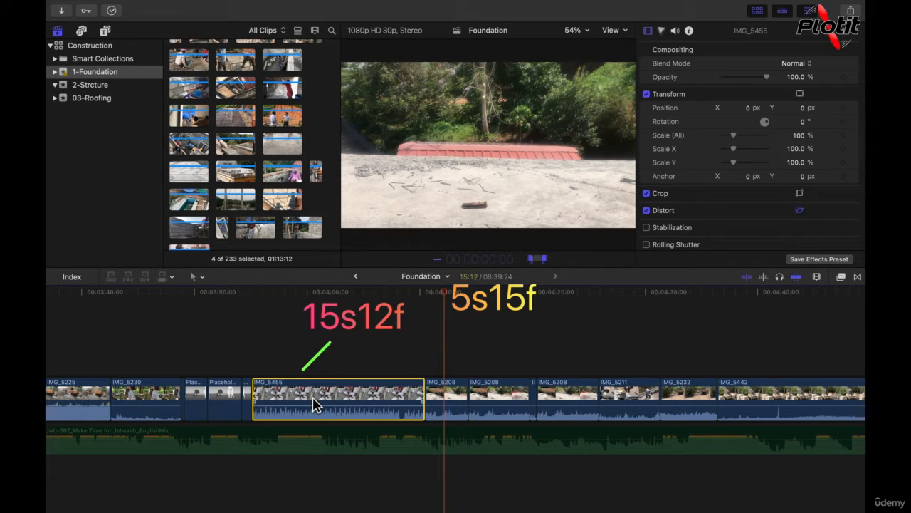
{"action": "type", "text": "300"}
{"action": "key", "text": "Return"}
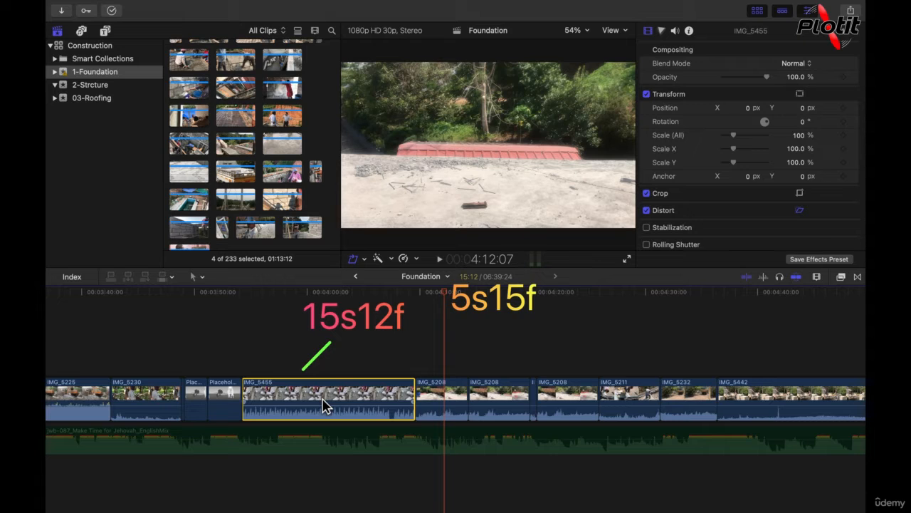
Move the IMG_5455 clip 3:00 later in the timeline and check the placeholder clip in front of it.
{"action": "key", "text": "plus"}
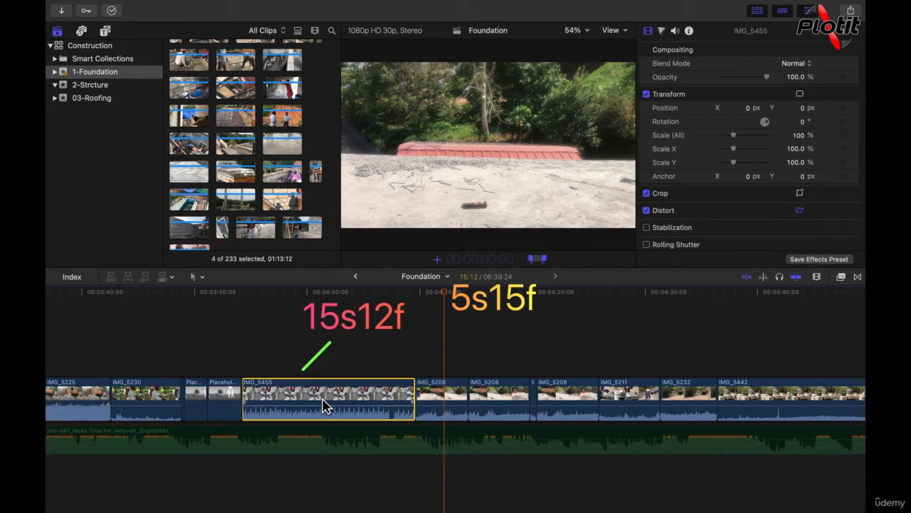
{"action": "type", "text": "300"}
{"action": "key", "text": "Return"}
{"action": "left_click", "coordinate": [258, 399]}
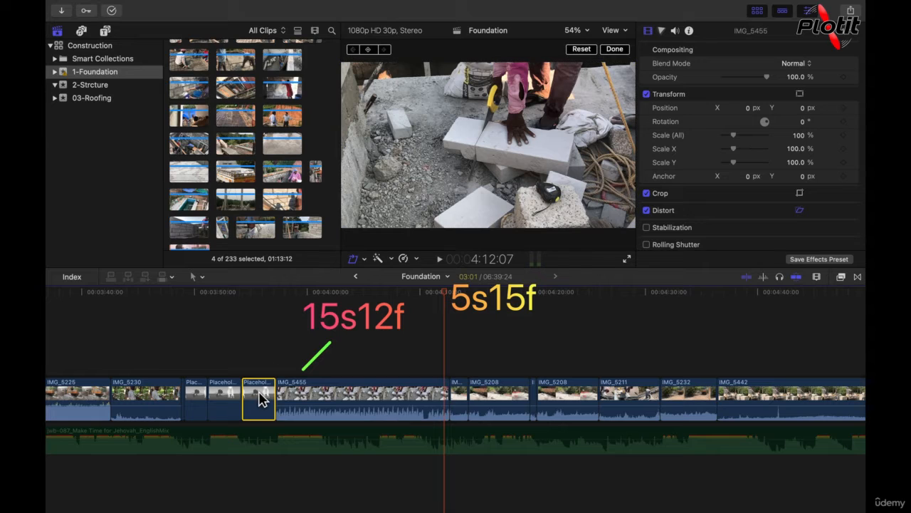
{"action": "left_click", "coordinate": [316, 397]}
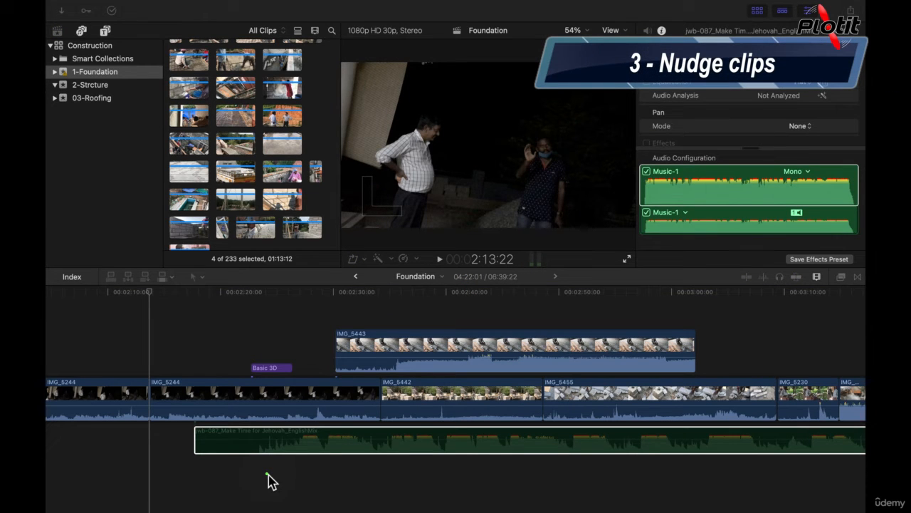
Move the connected IMG_5443 clip later so it starts together with the IMG_5442 clip below it.
{"action": "left_click", "coordinate": [401, 349]}
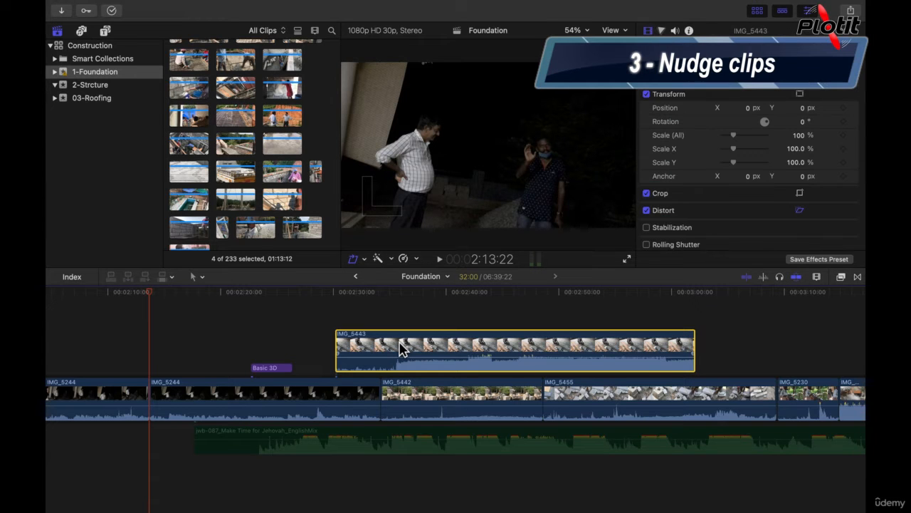
{"action": "mouse_move", "coordinate": [401, 349]}
{"action": "left_mouse_down"}
{"action": "mouse_move", "coordinate": [475, 350]}
{"action": "mouse_move", "coordinate": [404, 354]}
{"action": "mouse_move", "coordinate": [408, 344]}
{"action": "left_mouse_up"}
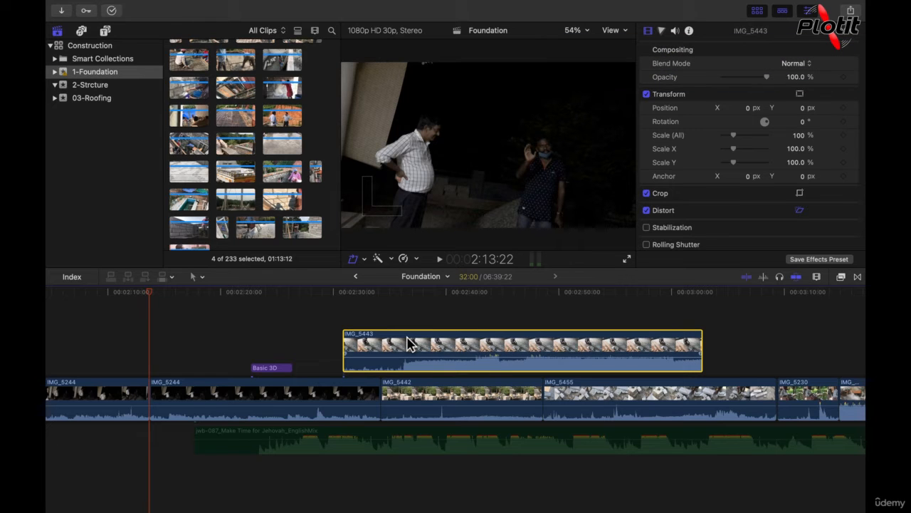
{"action": "left_click_drag", "start_coordinate": [408, 343], "coordinate": [447, 343]}
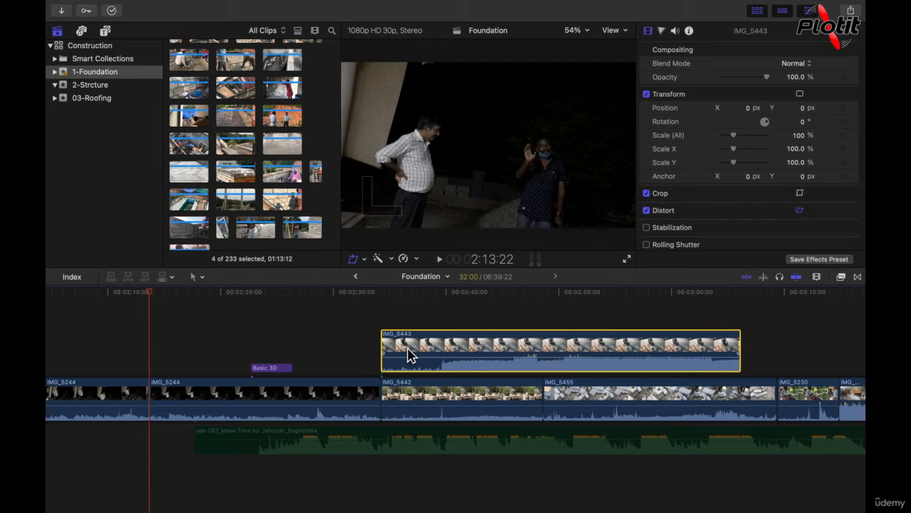
Nudge the connected IMG_5443 clip earlier in one-frame increments, by about 2.5 seconds in total.
{"action": "key", "text": "comma"}
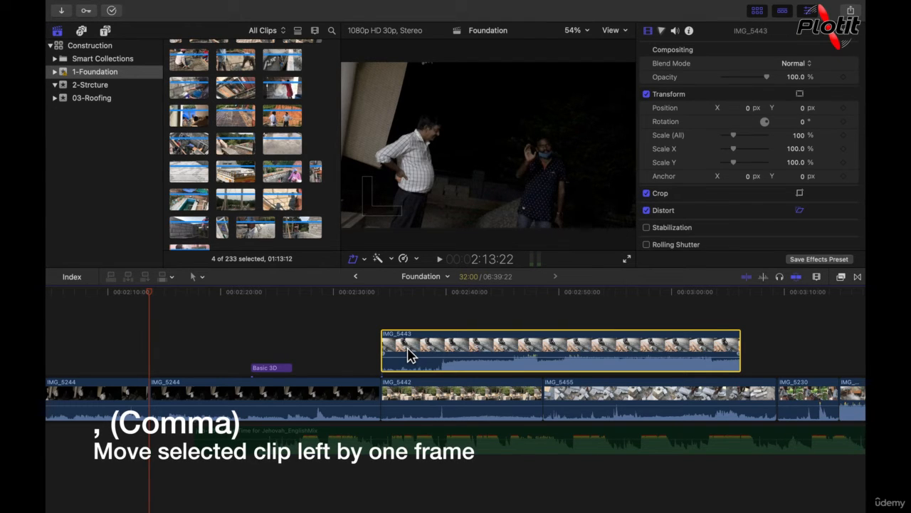
{"action": "key", "text": "comma"}
{"action": "key", "text": "comma"}
{"action": "key", "text": "comma"}
{"action": "key", "text": "comma"}
{"action": "key", "text": "comma"}
{"action": "key", "text": "comma"}
{"action": "key", "text": "comma"}
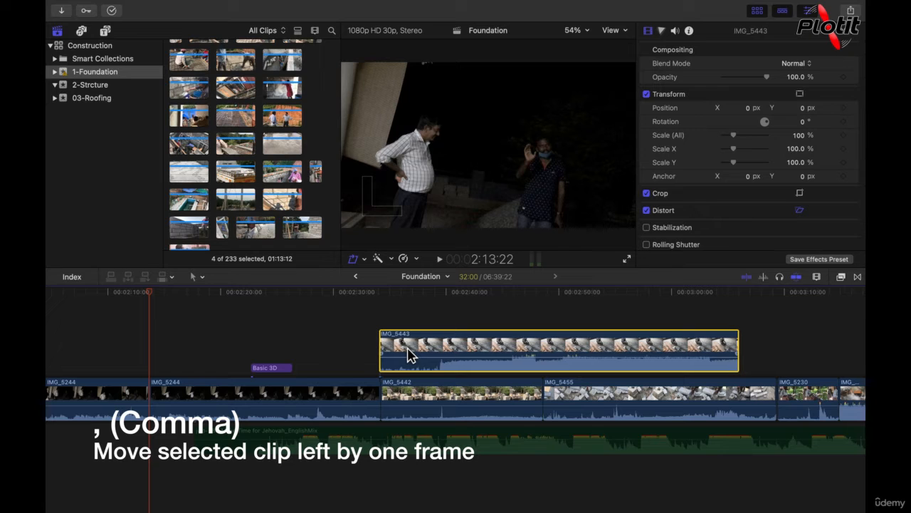
{"action": "key", "text": "comma"}
{"action": "key", "text": "comma"}
{"action": "key", "text": "comma"}
{"action": "key", "text": "comma"}
{"action": "key", "text": "comma"}
{"action": "key", "text": "comma"}
{"action": "key", "text": "comma"}
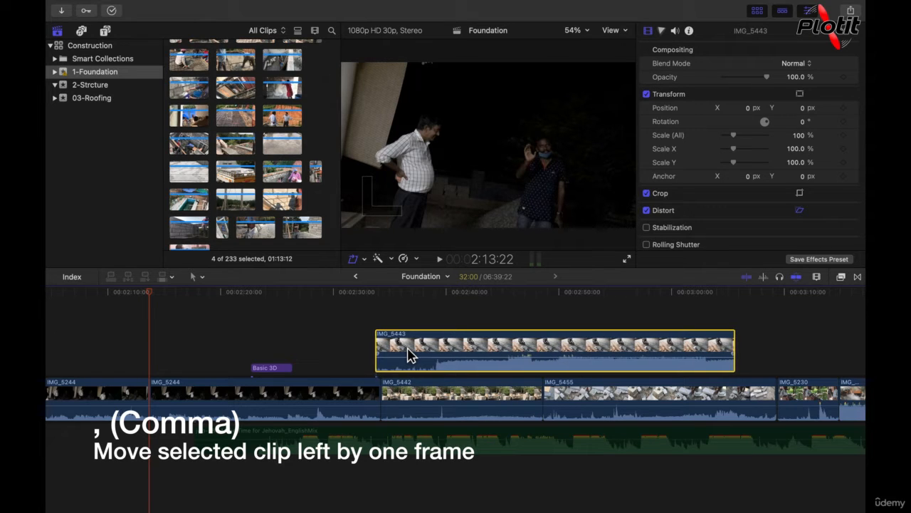
{"action": "key", "text": "comma"}
{"action": "key", "text": "comma"}
{"action": "key", "text": "comma"}
{"action": "key", "text": "comma"}
{"action": "key", "text": "comma"}
{"action": "key", "text": "comma"}
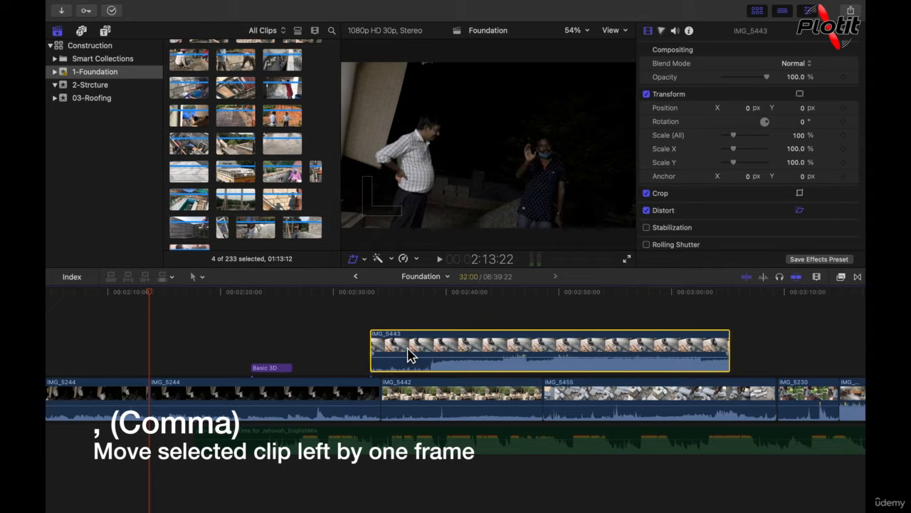
{"action": "key", "text": "comma"}
{"action": "key", "text": "comma"}
{"action": "key", "text": "comma"}
{"action": "key", "text": "comma"}
{"action": "key", "text": "comma"}
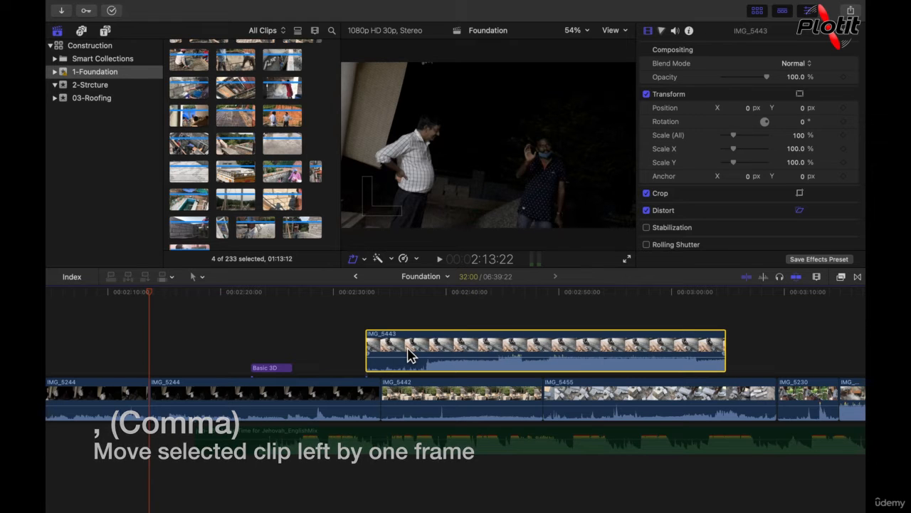
{"action": "key", "text": "comma"}
{"action": "key", "text": "comma"}
{"action": "key", "text": "comma"}
{"action": "key", "text": "comma"}
{"action": "key", "text": "comma"}
{"action": "key", "text": "comma"}
{"action": "key", "text": "comma"}
{"action": "key", "text": "comma"}
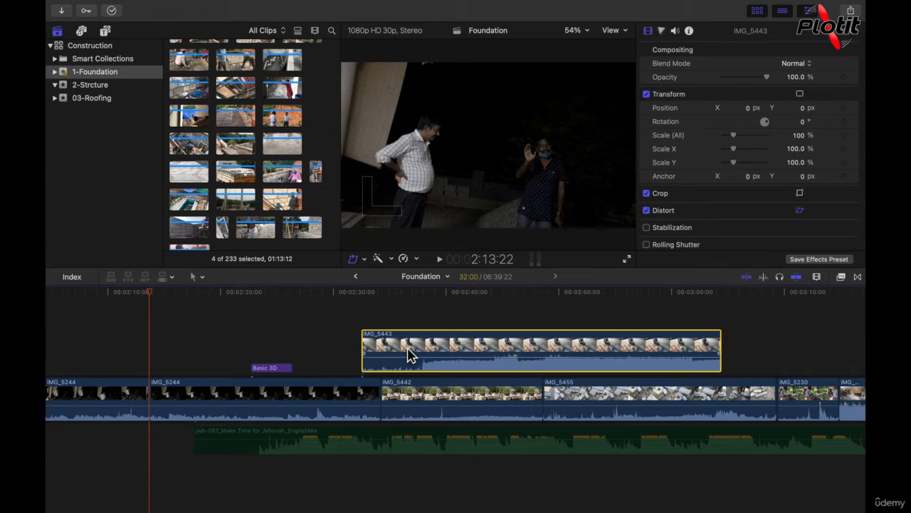
{"action": "key", "text": "comma"}
{"action": "key", "text": "comma"}
{"action": "key", "text": "comma"}
{"action": "key", "text": "comma"}
{"action": "key", "text": "comma"}
{"action": "key", "text": "comma"}
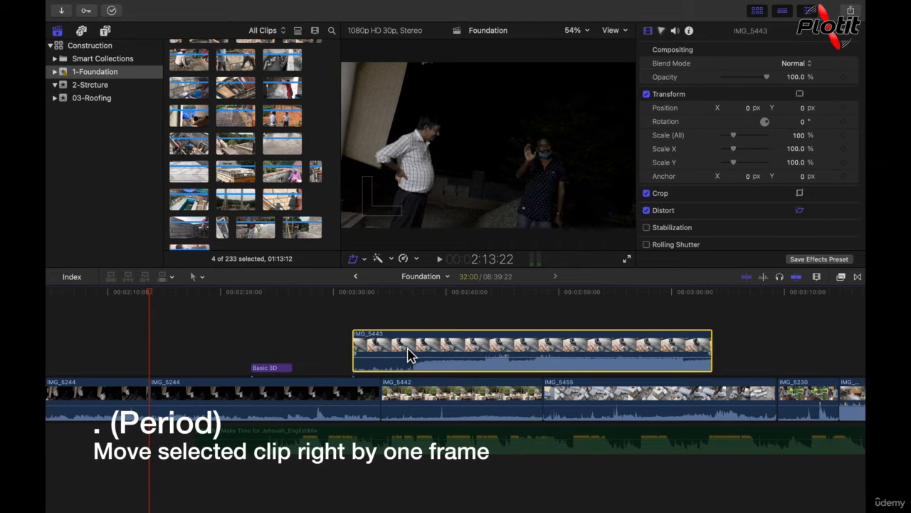
Nudge the connected IMG_5443 clip later in one-frame increments, by about one second in total.
{"action": "key", "text": "period"}
{"action": "key", "text": "period"}
{"action": "key", "text": "period"}
{"action": "key", "text": "period"}
{"action": "key", "text": "period"}
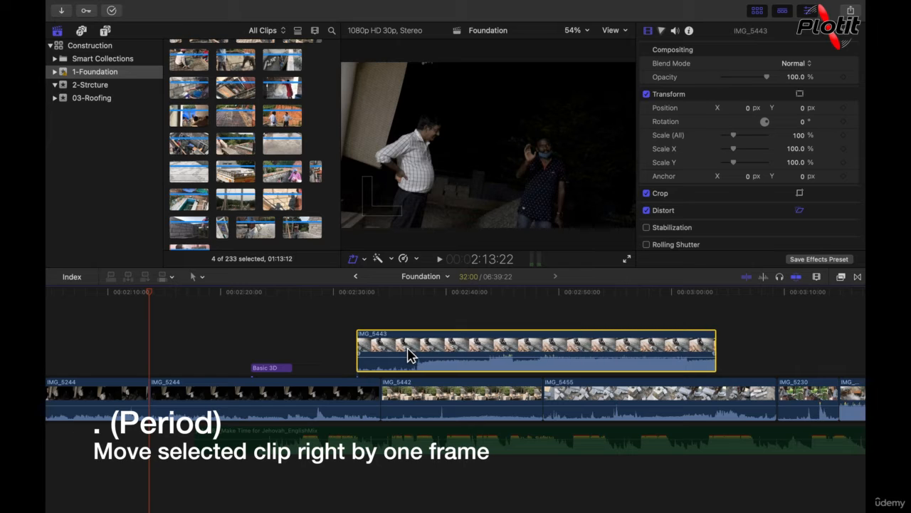
{"action": "key", "text": "period"}
{"action": "key", "text": "period"}
{"action": "key", "text": "period"}
{"action": "key", "text": "period"}
{"action": "key", "text": "period"}
{"action": "key", "text": "period"}
{"action": "key", "text": "period"}
{"action": "key", "text": "period"}
{"action": "key", "text": "period"}
{"action": "key", "text": "period"}
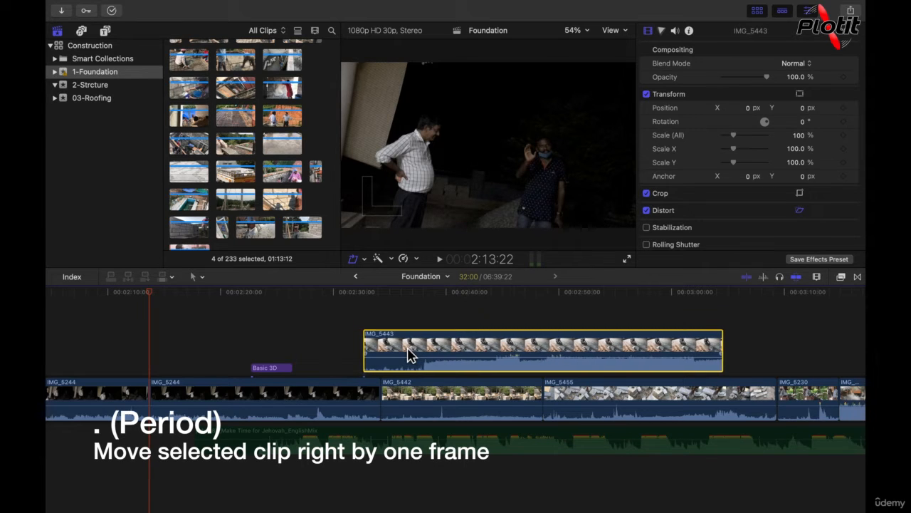
Nudge the IMG_5442 clip in the primary storyline earlier, one frame at a time, towards the preceding IMG_5244 clip.
{"action": "left_click", "coordinate": [223, 453]}
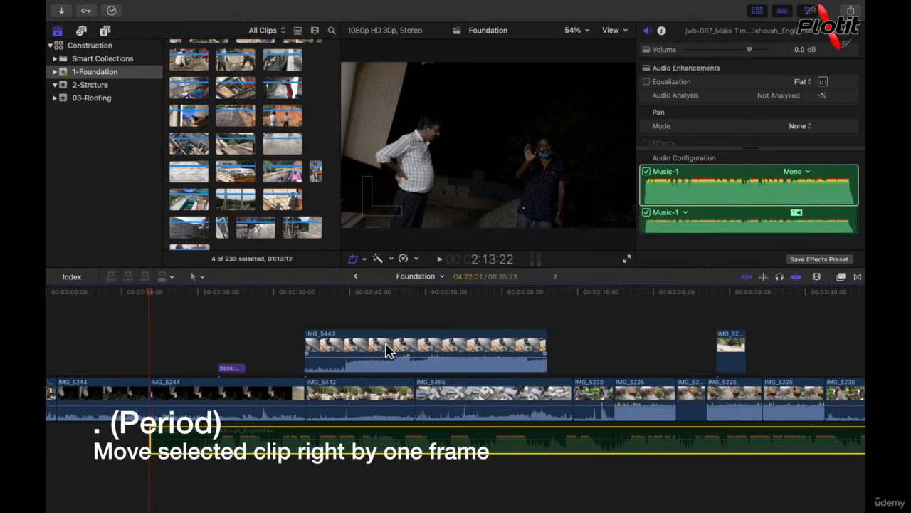
{"action": "left_click", "coordinate": [321, 403]}
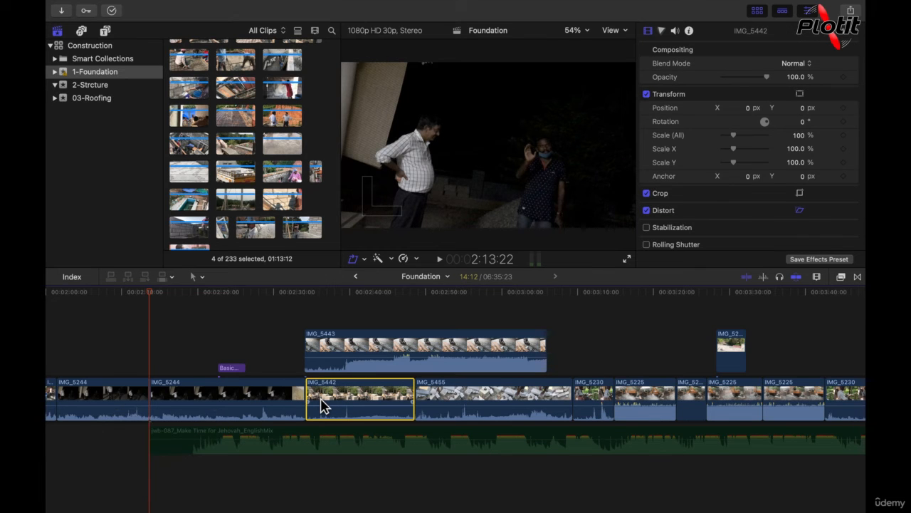
{"action": "key", "text": "comma"}
{"action": "key", "text": "comma"}
{"action": "key", "text": "comma"}
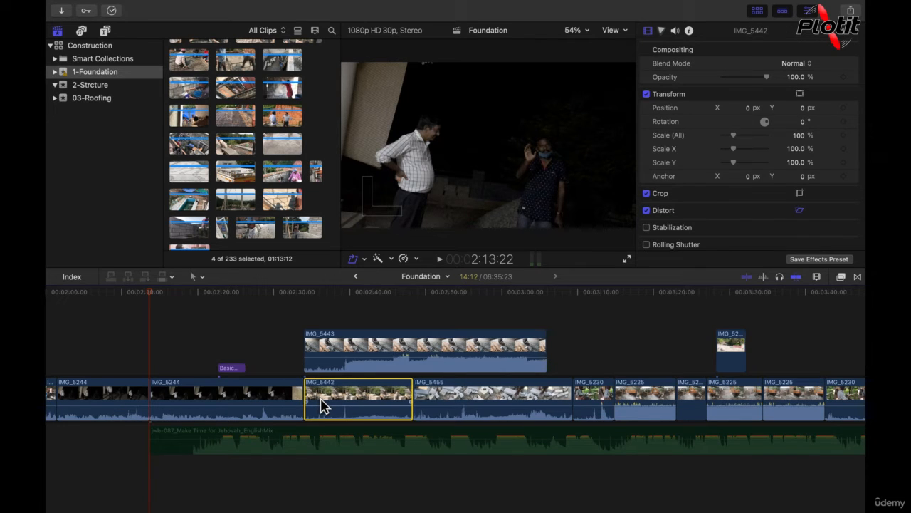
{"action": "key", "text": "comma"}
{"action": "key", "text": "comma"}
{"action": "key", "text": "comma"}
{"action": "key", "text": "comma"}
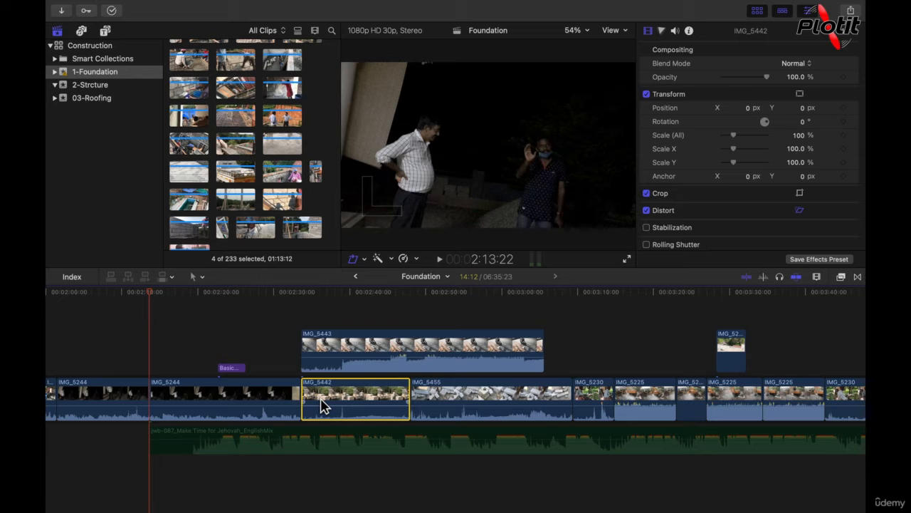
{"action": "left_click", "coordinate": [281, 399]}
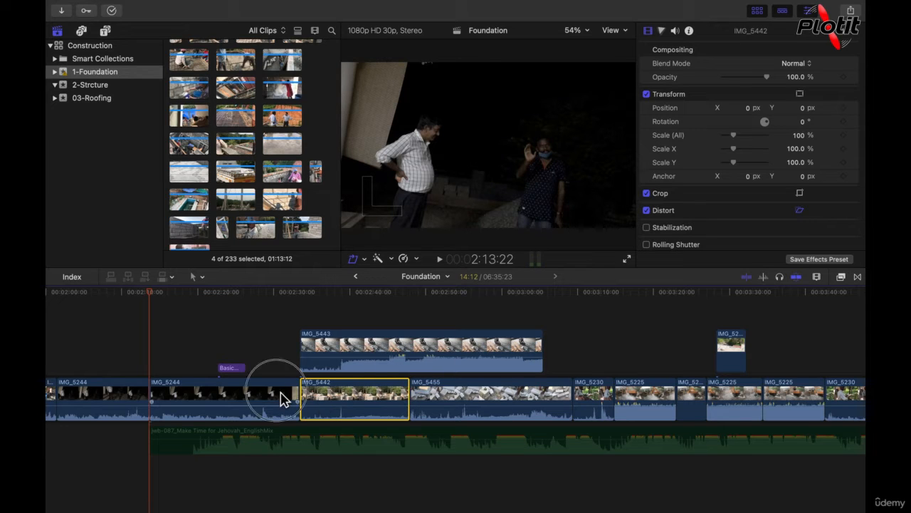
Nudge the IMG_5442 clip a few frames later and back earlier between its neighbouring clips.
{"action": "left_click", "coordinate": [320, 405]}
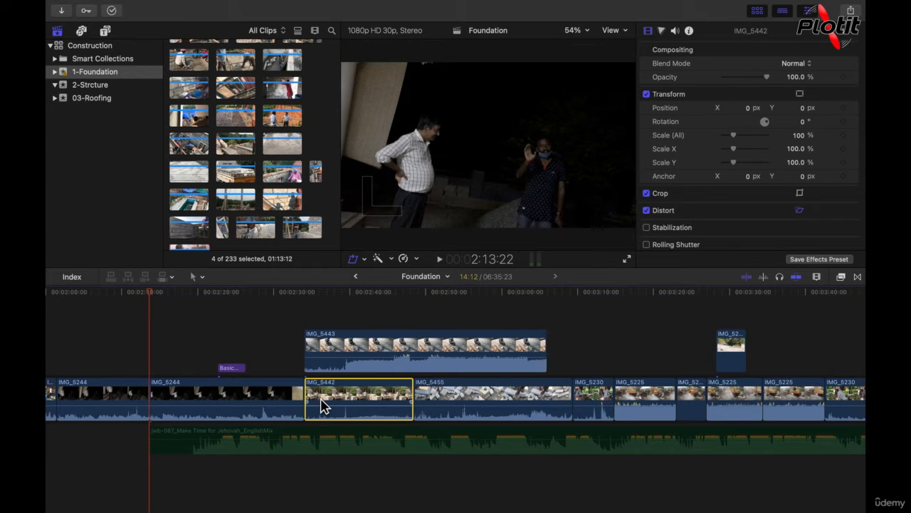
{"action": "key", "text": "period"}
{"action": "key", "text": "period"}
{"action": "key", "text": "period"}
{"action": "key", "text": "comma"}
{"action": "key", "text": "comma"}
{"action": "key", "text": "comma"}
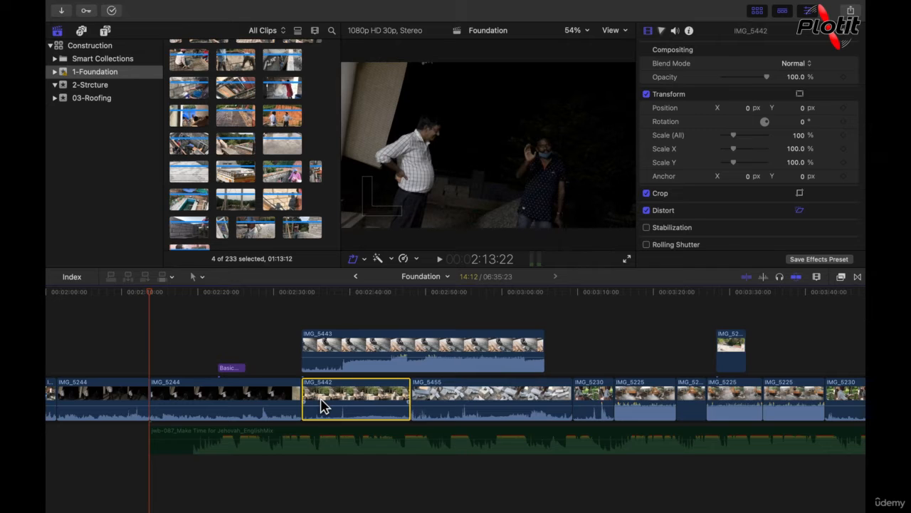
Nudge the IMG_5244 clip directly before IMG_5442 earlier in one-frame increments, by about 21 frames in total.
{"action": "left_click", "coordinate": [283, 396]}
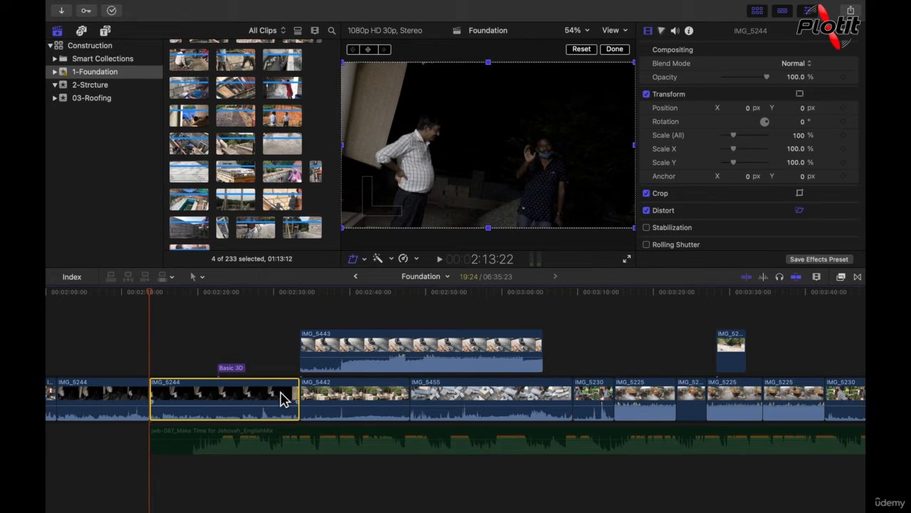
{"action": "key", "text": "comma"}
{"action": "key", "text": "comma"}
{"action": "key", "text": "comma"}
{"action": "key", "text": "comma"}
{"action": "key", "text": "comma"}
{"action": "key", "text": "comma"}
{"action": "key", "text": "comma"}
{"action": "key", "text": "comma"}
{"action": "key", "text": "comma"}
{"action": "key", "text": "comma"}
{"action": "key", "text": "comma"}
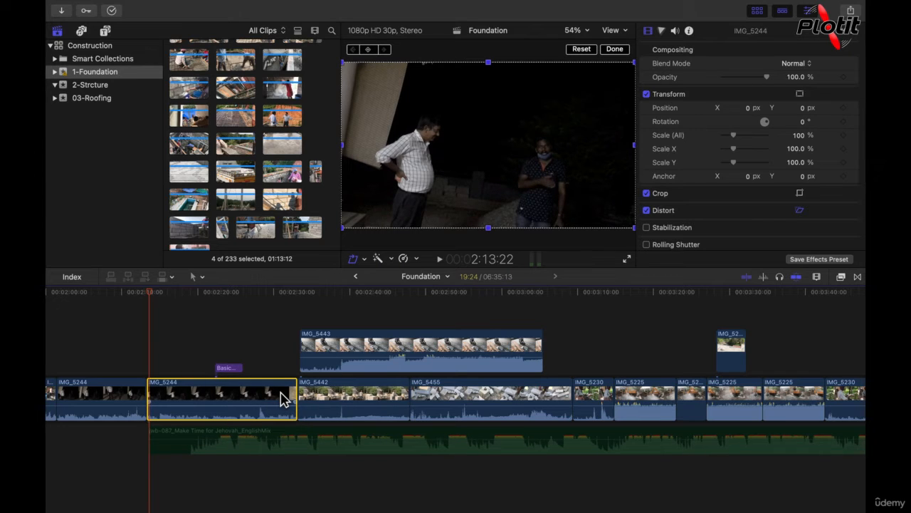
{"action": "key", "text": "comma"}
{"action": "key", "text": "comma"}
{"action": "key", "text": "comma"}
{"action": "key", "text": "comma"}
{"action": "key", "text": "comma"}
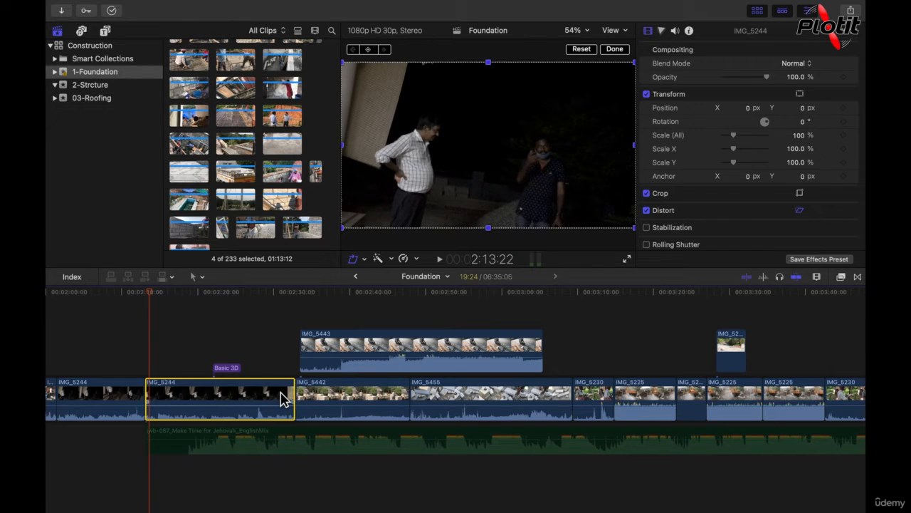
Show the duration of the first of the two adjacent IMG_5244 clips.
{"action": "left_click", "coordinate": [140, 404]}
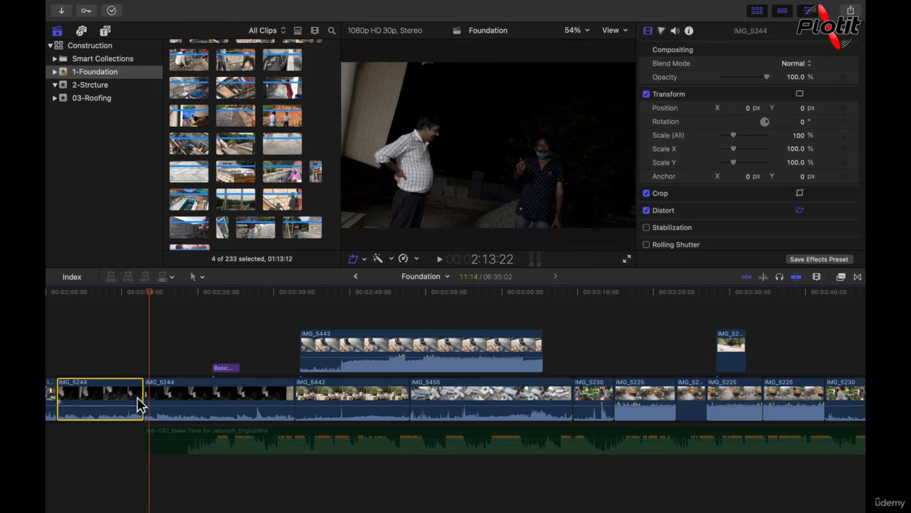
{"action": "left_click", "coordinate": [195, 407]}
{"action": "left_click", "coordinate": [136, 404]}
{"action": "key", "text": "ctrl+d"}
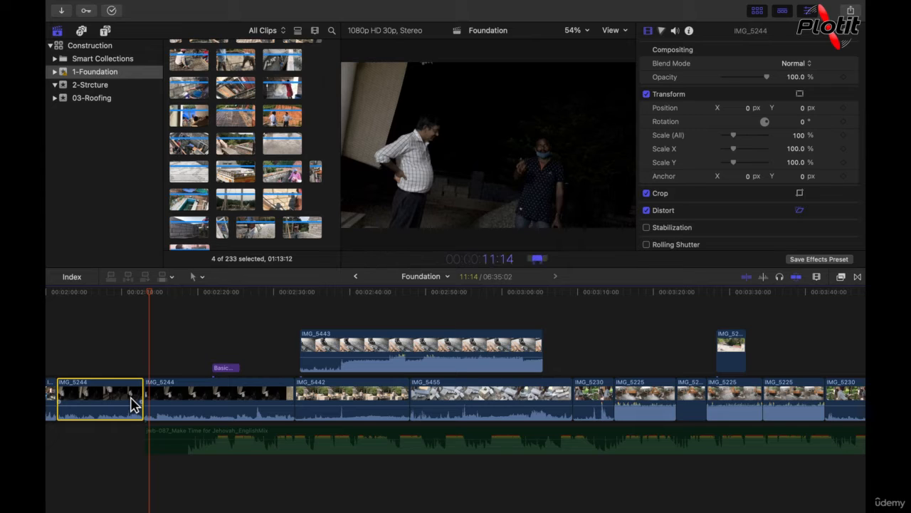
Nudge the second IMG_5244 clip one frame earlier twice, checking the duration of the IMG_5244 clip before it each time.
{"action": "left_click", "coordinate": [200, 408]}
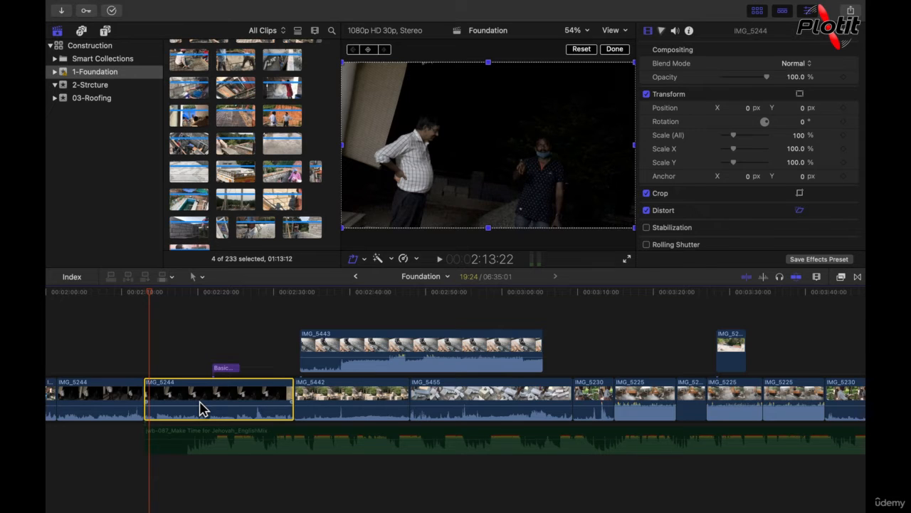
{"action": "left_click", "coordinate": [105, 401]}
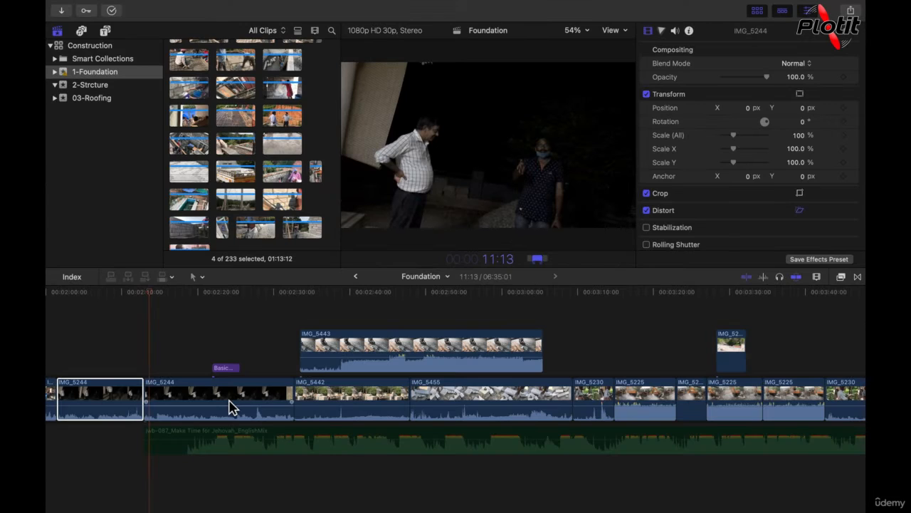
{"action": "left_click", "coordinate": [230, 407]}
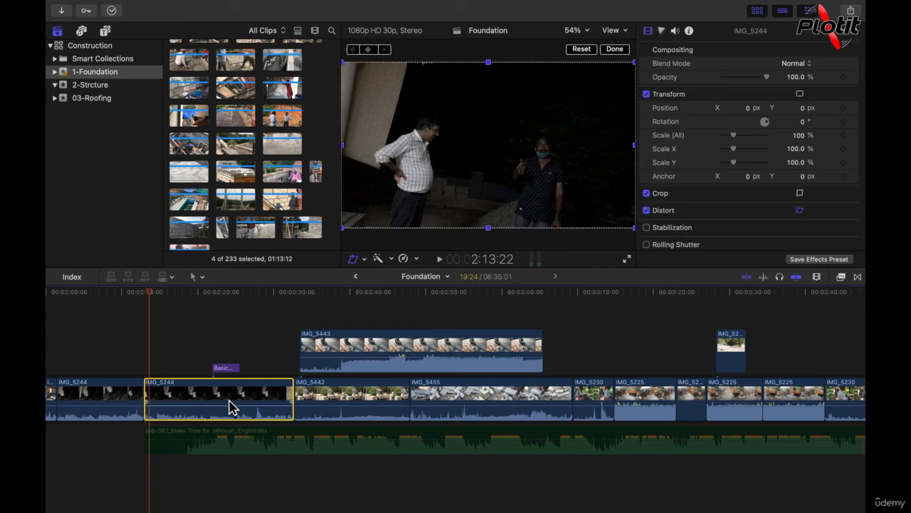
{"action": "left_click", "coordinate": [130, 411]}
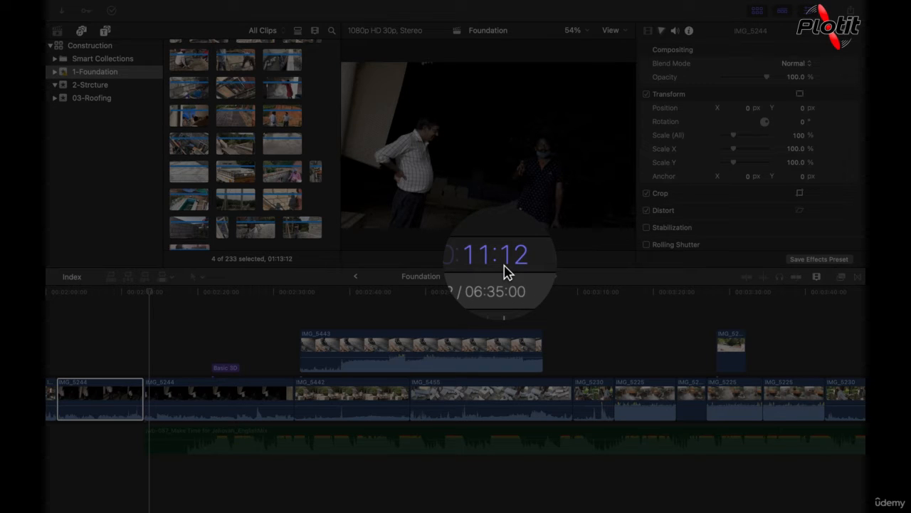
Nudge the second IMG_5244 clip earlier in ten-frame increments, by 110 frames in total.
{"action": "left_click", "coordinate": [208, 404]}
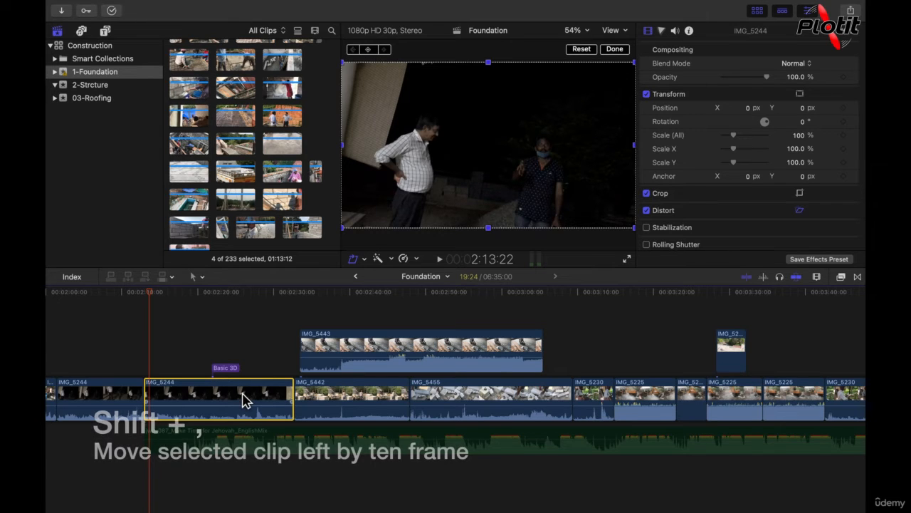
{"action": "key", "text": "shift+comma"}
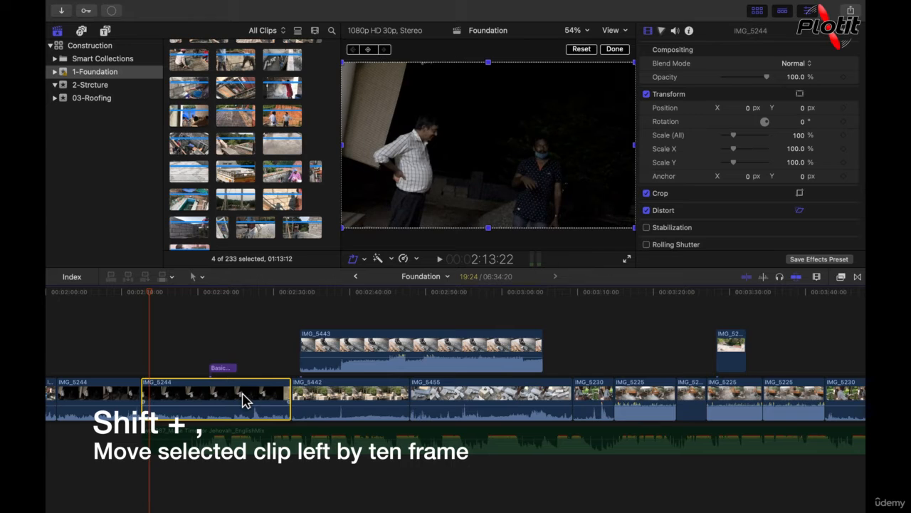
{"action": "key", "text": "shift+comma"}
{"action": "key", "text": "shift+comma"}
{"action": "key", "text": "shift+comma"}
{"action": "key", "text": "shift+comma"}
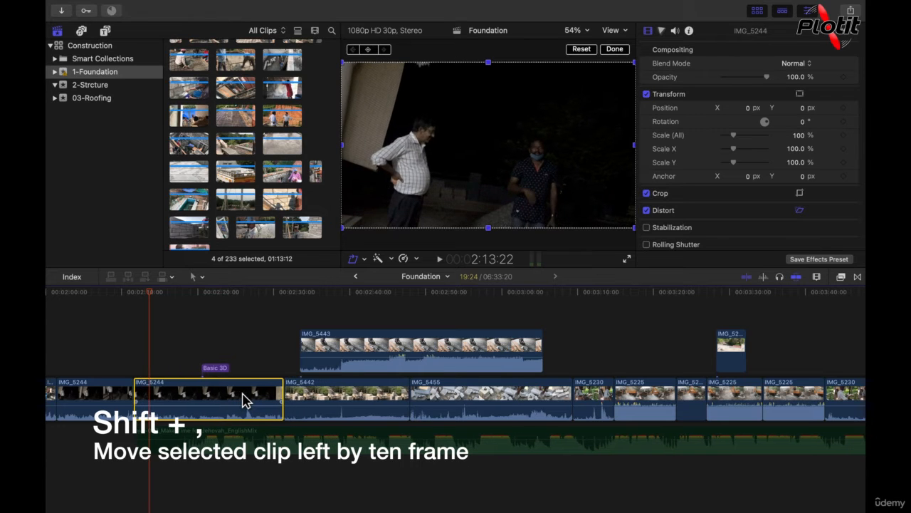
{"action": "key", "text": "shift+comma"}
{"action": "key", "text": "shift+comma"}
{"action": "key", "text": "shift+comma"}
{"action": "key", "text": "shift+comma"}
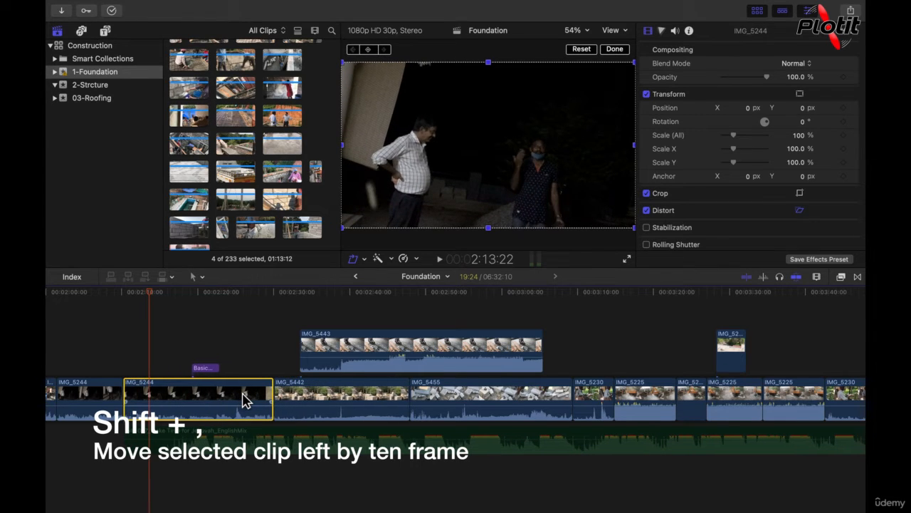
{"action": "key", "text": "shift+comma"}
{"action": "key", "text": "shift+comma"}
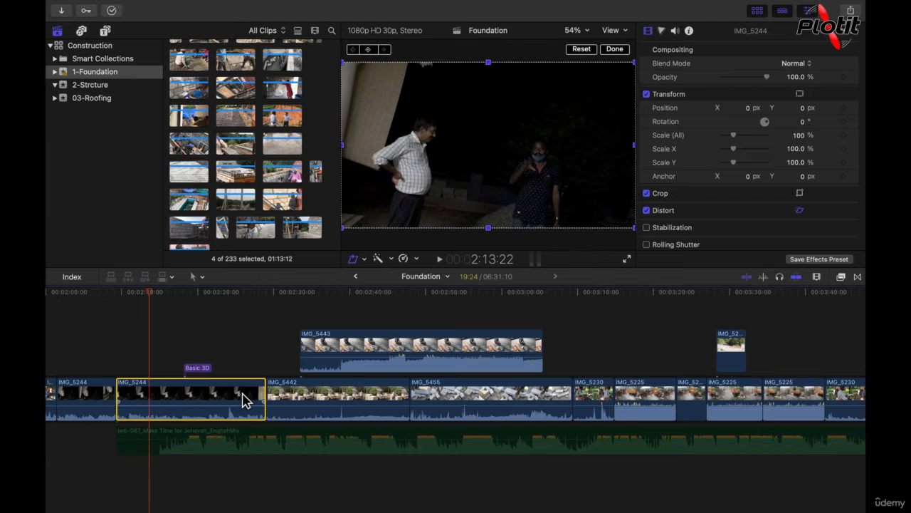
Nudge the second IMG_5244 clip later in ten-frame increments, by 80 frames in total.
{"action": "key", "text": "shift+period"}
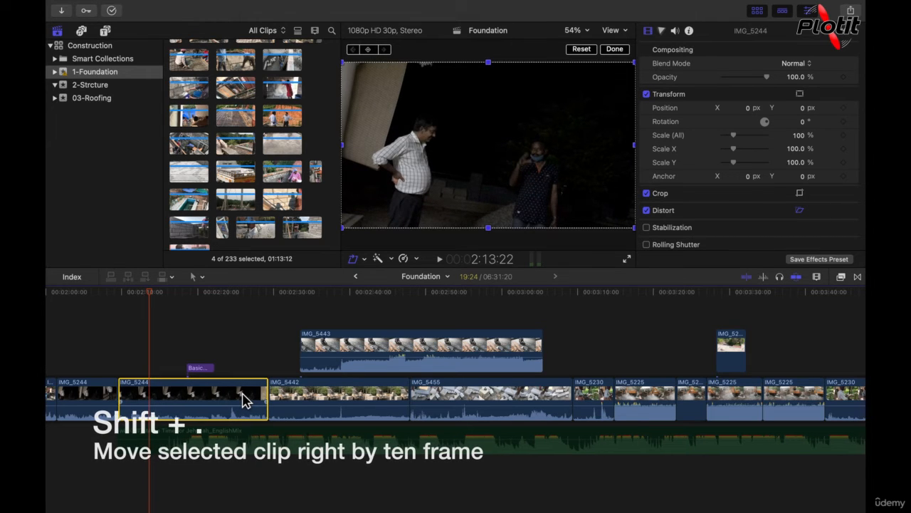
{"action": "key", "text": "shift+period"}
{"action": "key", "text": "shift+period"}
{"action": "key", "text": "shift+period"}
{"action": "key", "text": "shift+period"}
{"action": "key", "text": "shift+period"}
{"action": "key", "text": "shift+period"}
{"action": "key", "text": "shift+period"}
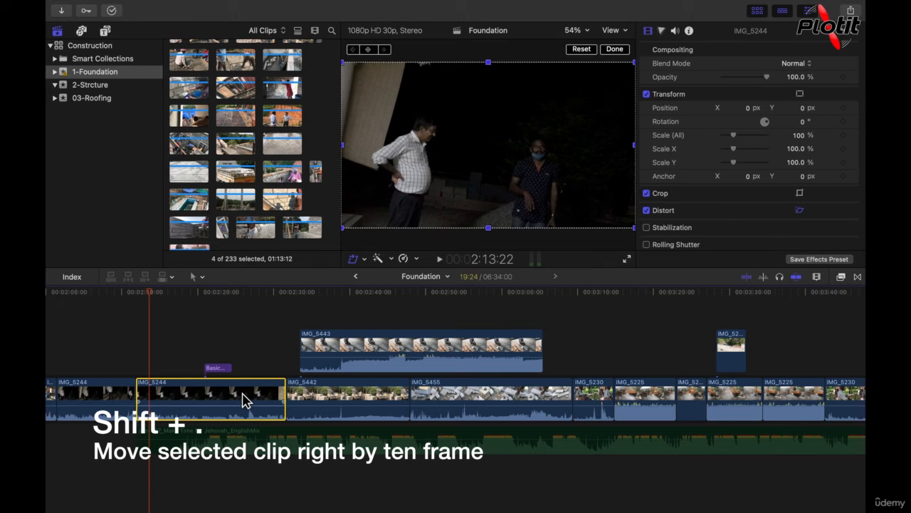
Nudge the second IMG_5244 clip later in ten-frame increments, by another 110 frames in total.
{"action": "key", "text": "shift+period"}
{"action": "key", "text": "shift+period"}
{"action": "key", "text": "shift+period"}
{"action": "key", "text": "shift+period"}
{"action": "key", "text": "shift+period"}
{"action": "key", "text": "shift+period"}
{"action": "key", "text": "shift+period"}
{"action": "key", "text": "shift+period"}
{"action": "key", "text": "shift+period"}
{"action": "key", "text": "shift+period"}
{"action": "key", "text": "shift+period"}
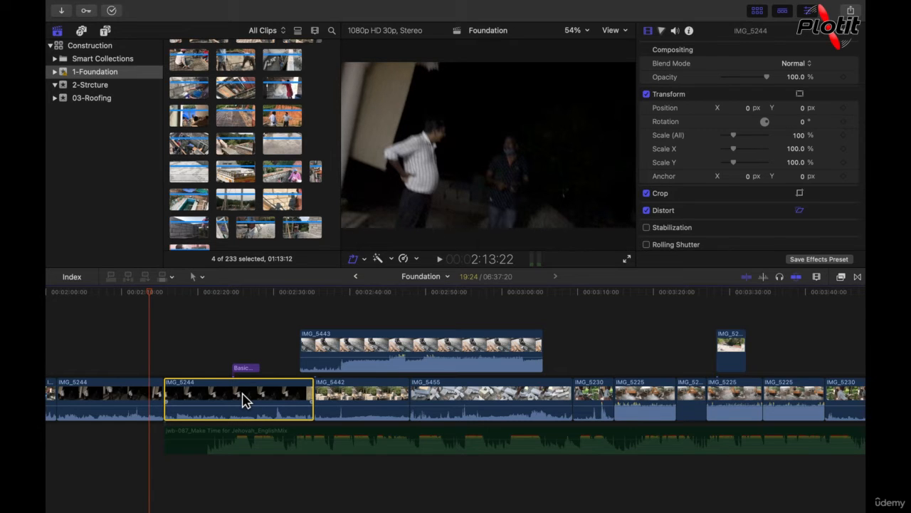
Nudge the jwb-087 music clip below the second IMG_5244 clip one frame earlier and back one frame later.
{"action": "key", "text": "super+equal"}
{"action": "key", "text": "super+equal"}
{"action": "key", "text": "super+equal"}
{"action": "key", "text": "super+equal"}
{"action": "key", "text": "super+equal"}
{"action": "key", "text": "super+equal"}
{"action": "key", "text": "super+equal"}
{"action": "key", "text": "super+equal"}
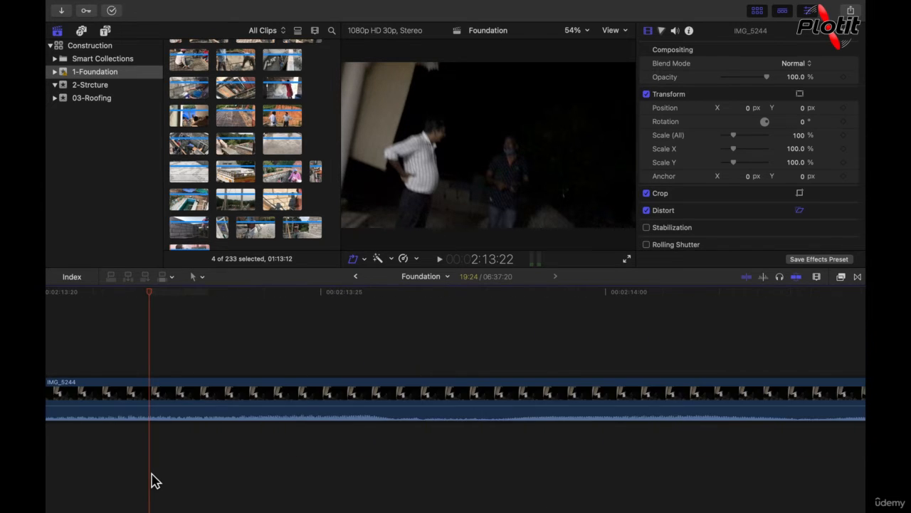
{"action": "scroll", "coordinate": [155, 481], "scroll_direction": "right", "scroll_amount": 10}
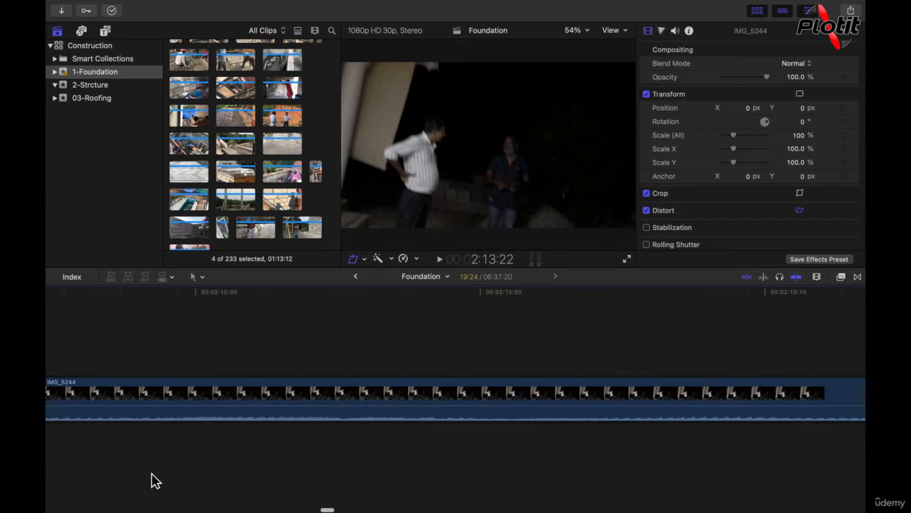
{"action": "scroll", "coordinate": [155, 482], "scroll_direction": "right", "scroll_amount": 12}
{"action": "scroll", "coordinate": [156, 482], "scroll_direction": "left", "scroll_amount": 5}
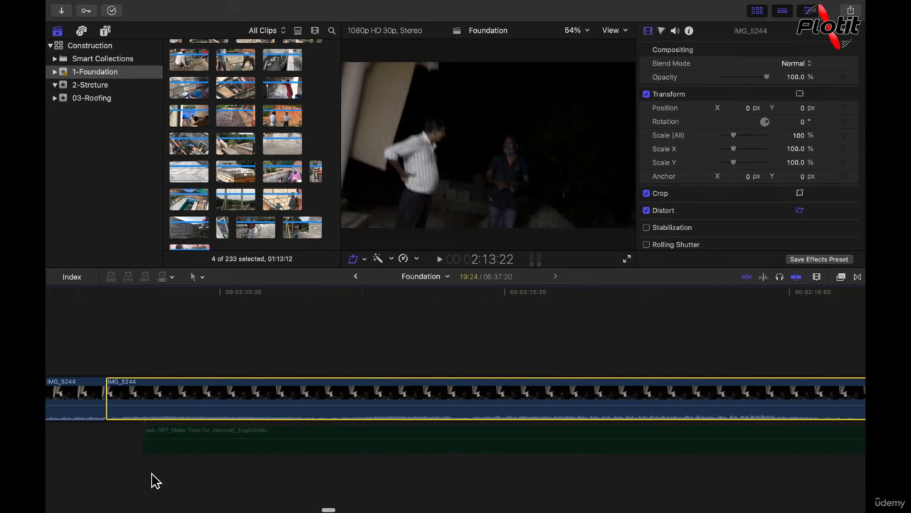
{"action": "left_click", "coordinate": [270, 454]}
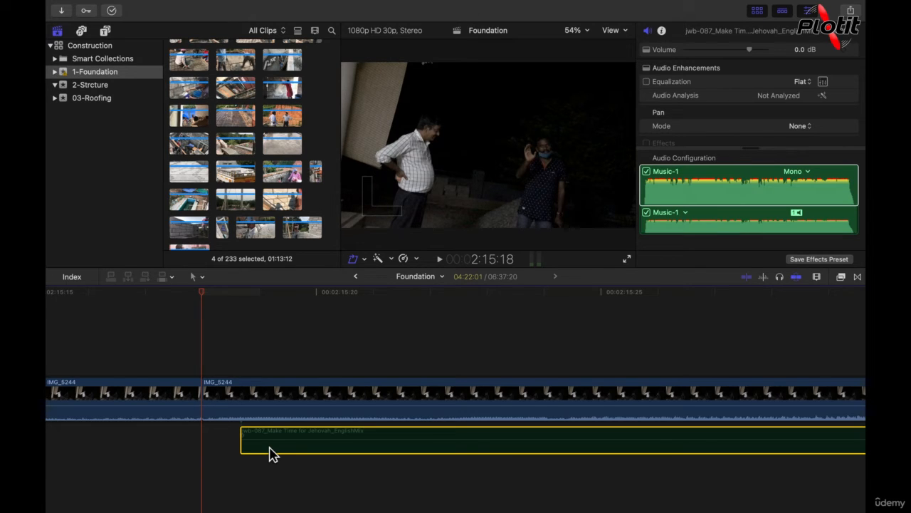
{"action": "key", "text": "comma"}
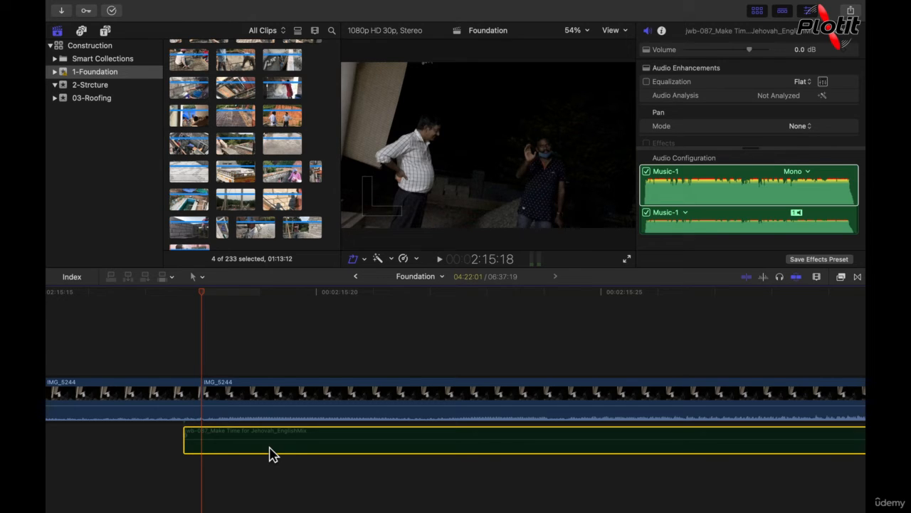
{"action": "key", "text": "period"}
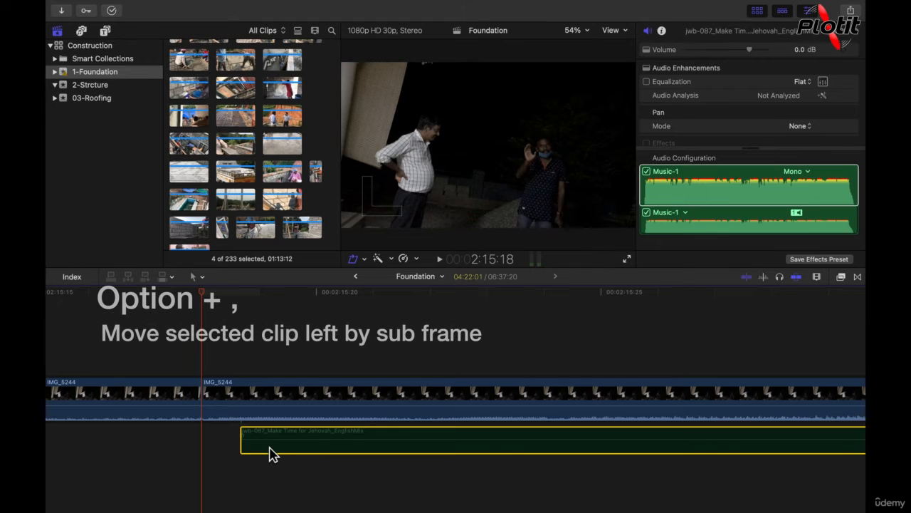
Nudge the jwb-087 music clip earlier in subframe increments until it starts almost at the cut between the two IMG_5244 clips.
{"action": "key", "text": "alt+comma"}
{"action": "key", "text": "alt+comma"}
{"action": "key", "text": "alt+comma"}
{"action": "key", "text": "alt+comma"}
{"action": "key", "text": "alt+comma"}
{"action": "key", "text": "alt+comma"}
{"action": "key", "text": "alt+comma"}
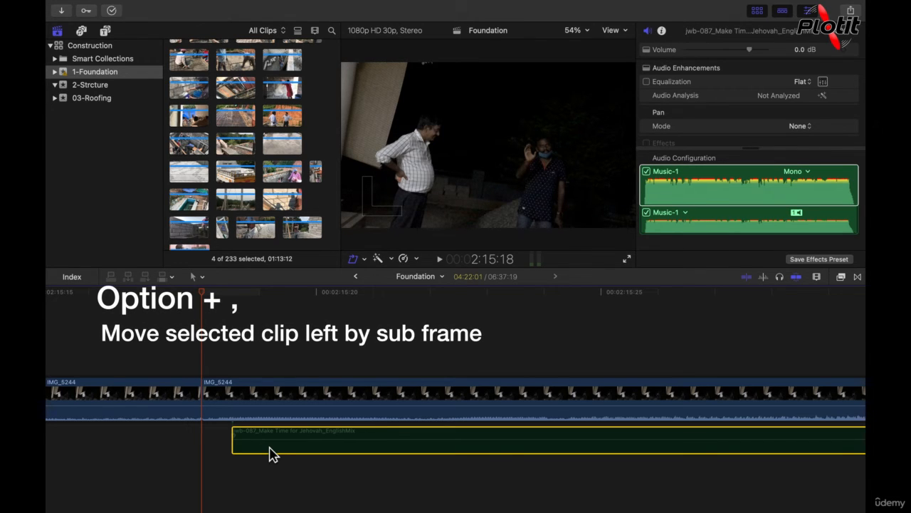
{"action": "key", "text": "alt+comma"}
{"action": "key", "text": "alt+comma"}
{"action": "key", "text": "alt+comma"}
{"action": "key", "text": "alt+comma"}
{"action": "key", "text": "alt+comma"}
{"action": "key", "text": "alt+comma"}
{"action": "key", "text": "alt+comma"}
{"action": "key", "text": "alt+comma"}
{"action": "key", "text": "alt+comma"}
{"action": "key", "text": "alt+comma"}
{"action": "key", "text": "alt+comma"}
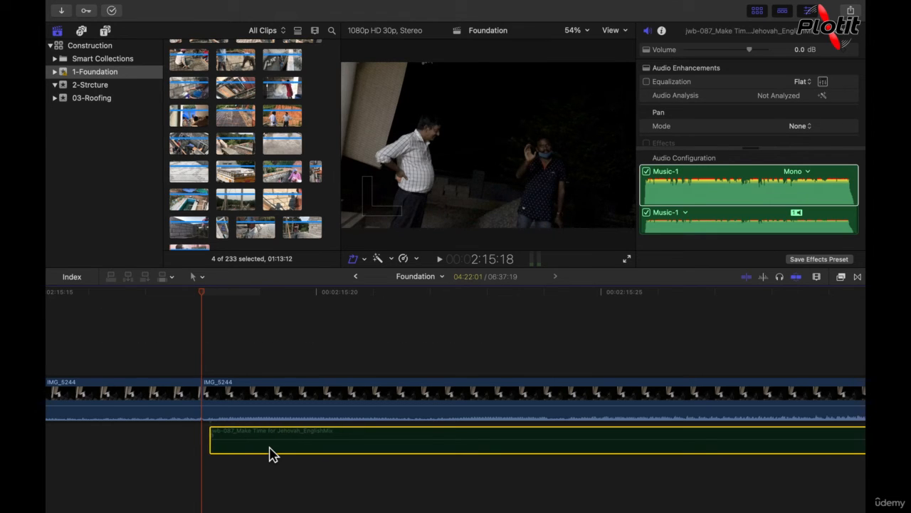
{"action": "key", "text": "alt+comma"}
{"action": "key", "text": "alt+comma"}
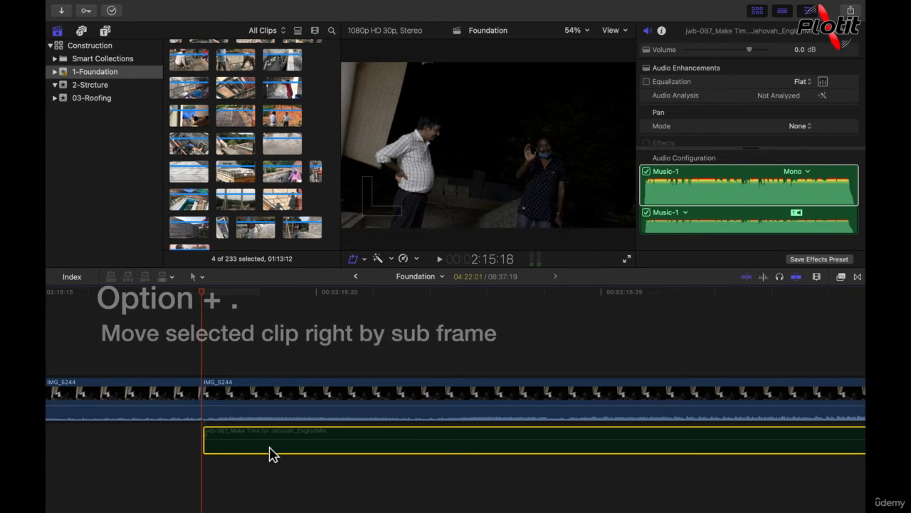
Nudge the jwb-087 music clip later in subframe increments, by a fraction of a frame.
{"action": "key", "text": "alt+period"}
{"action": "key", "text": "alt+period"}
{"action": "key", "text": "alt+period"}
{"action": "key", "text": "alt+period"}
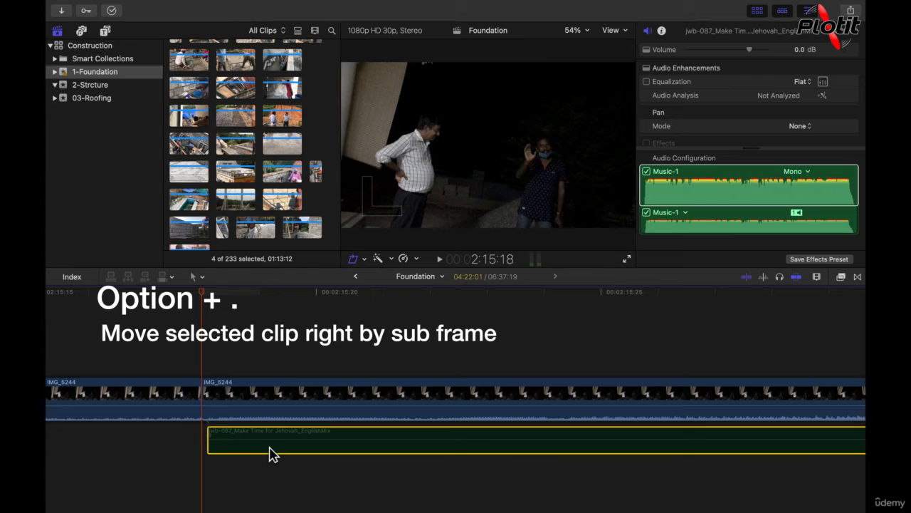
{"action": "key", "text": "alt+period"}
{"action": "key", "text": "alt+period"}
{"action": "key", "text": "alt+period"}
{"action": "key", "text": "alt+period"}
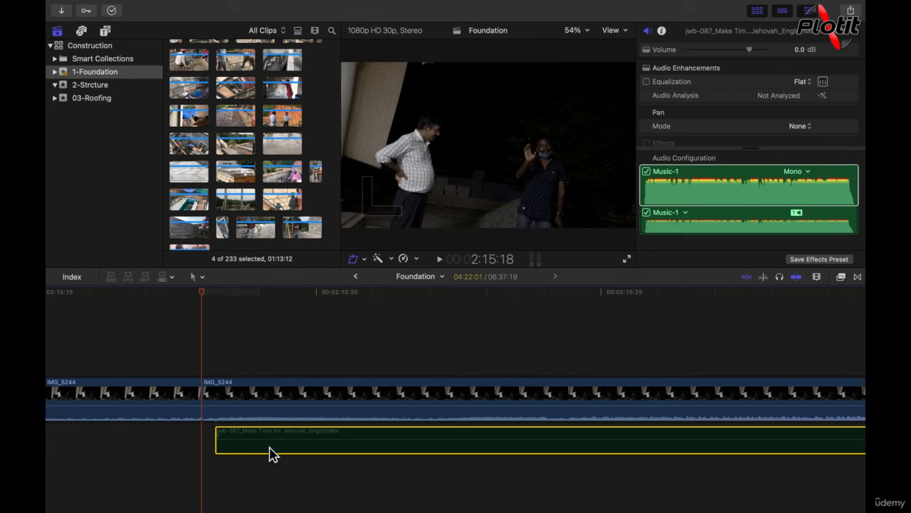
Nudge the jwb-087 music clip alternately earlier and later in ten-subframe increments, three times each way.
{"action": "key", "text": "alt+shift+comma"}
{"action": "key", "text": "alt+shift+period"}
{"action": "key", "text": "alt+shift+comma"}
{"action": "key", "text": "alt+shift+period"}
{"action": "key", "text": "alt+shift+comma"}
{"action": "key", "text": "alt+shift+period"}
{"action": "scroll", "coordinate": [345, 395], "scroll_direction": "down", "scroll_amount": 10}
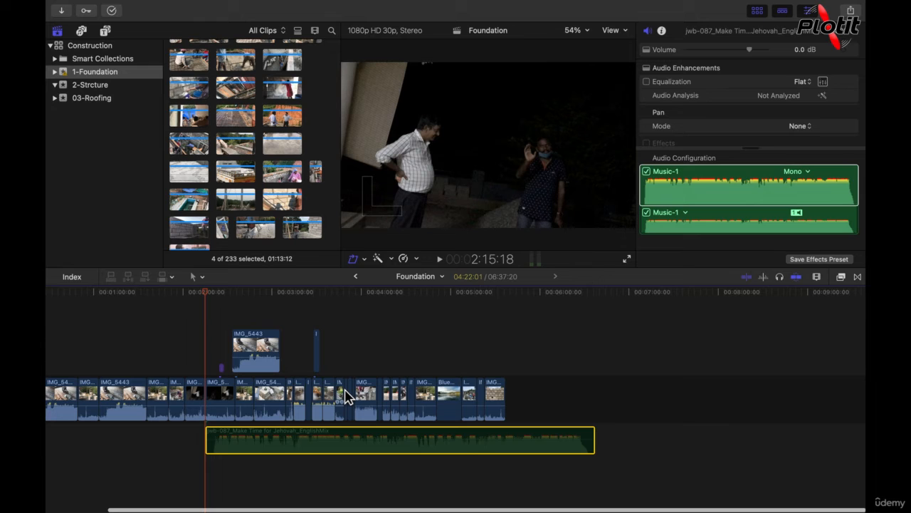
Using the Position tool, move the second IMG_5244 clip 39:15 later along the primary storyline and check the gap left behind.
{"action": "left_click_drag", "start_coordinate": [560, 368], "coordinate": [50, 469]}
{"action": "left_click", "coordinate": [416, 345]}
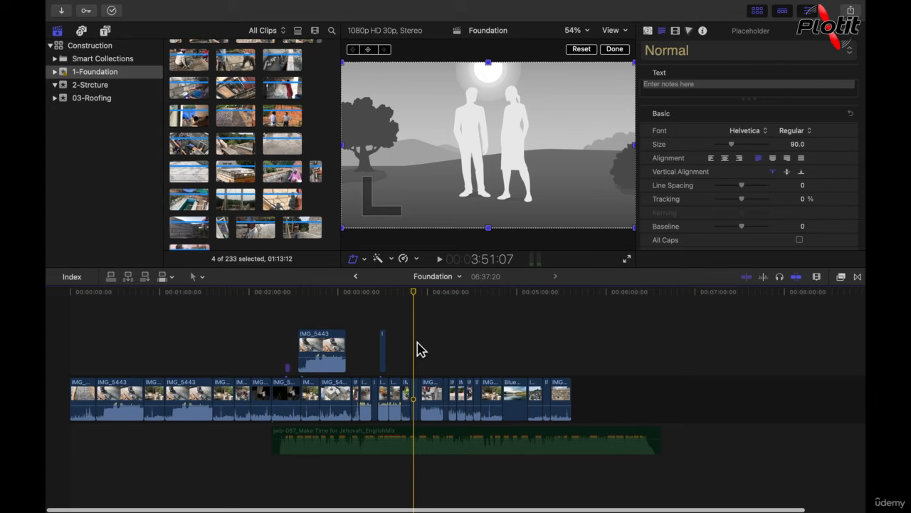
{"action": "left_click", "coordinate": [201, 277]}
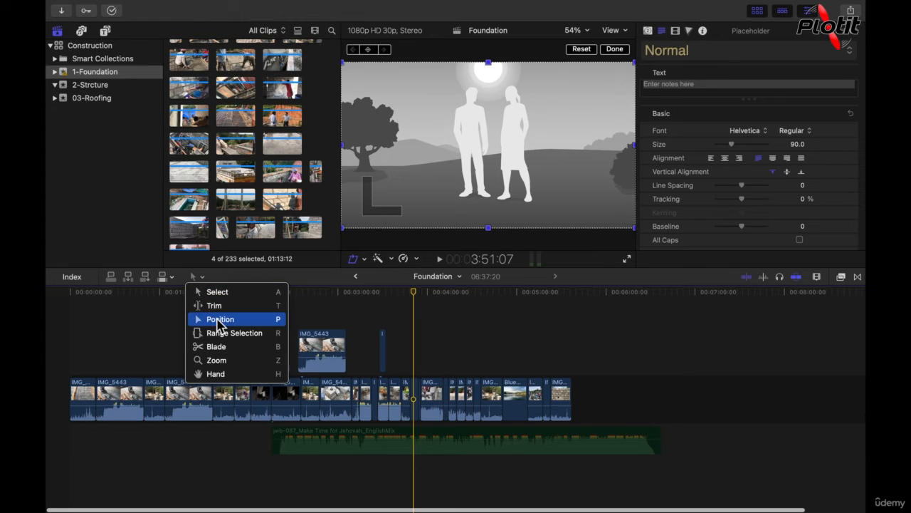
{"action": "left_click", "coordinate": [218, 322]}
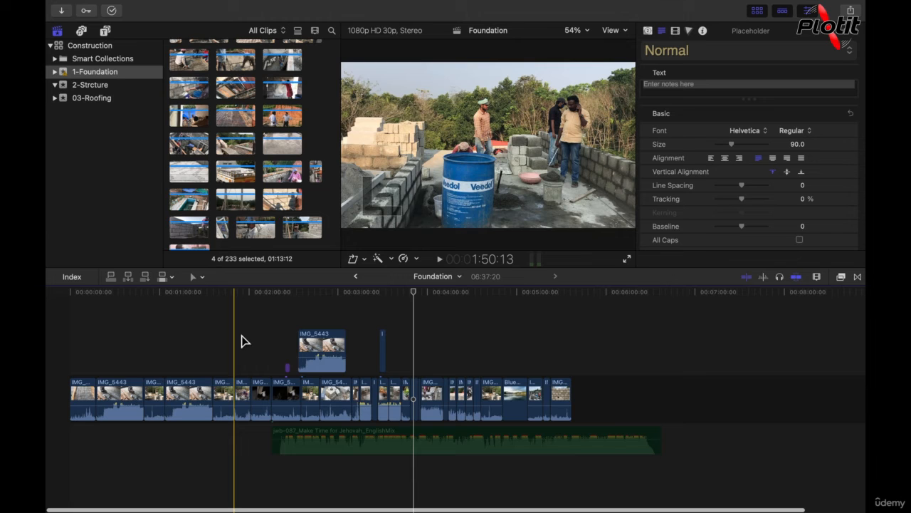
{"action": "left_click", "coordinate": [284, 403]}
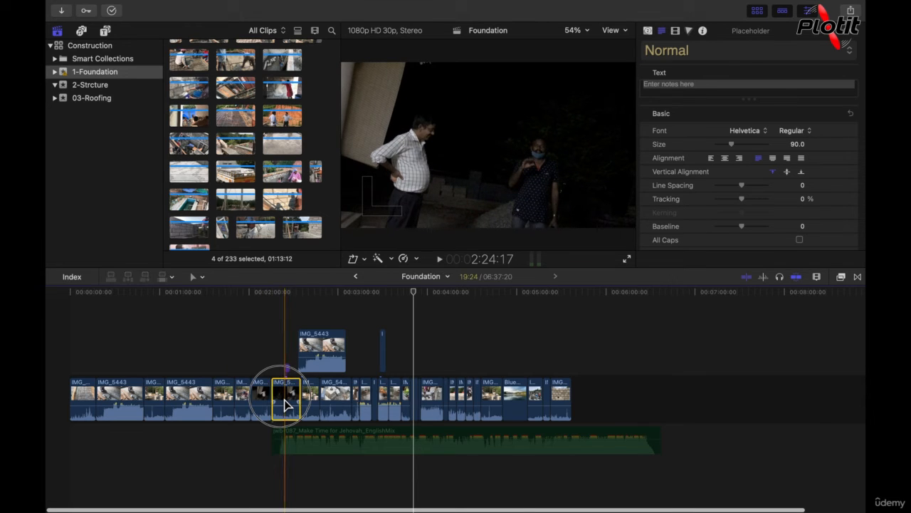
{"action": "left_click_drag", "start_coordinate": [285, 404], "coordinate": [348, 404]}
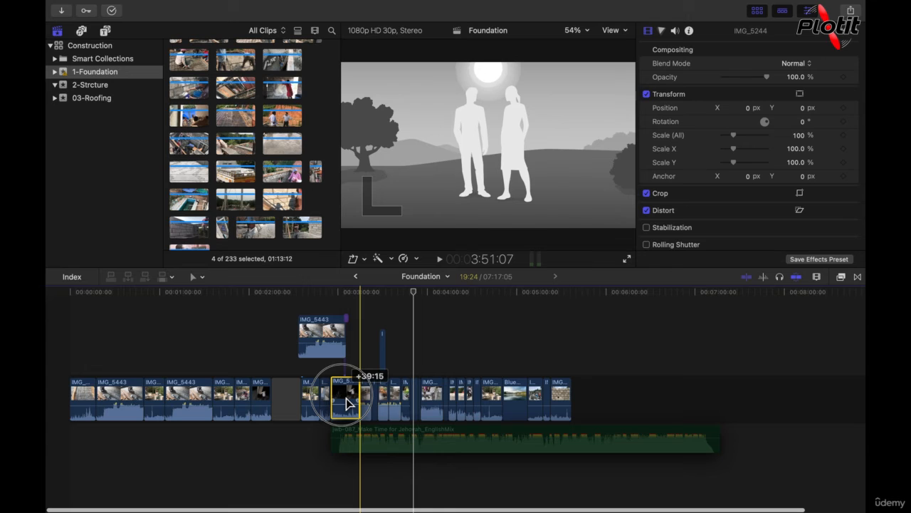
{"action": "left_click_drag", "start_coordinate": [348, 404], "coordinate": [346, 403]}
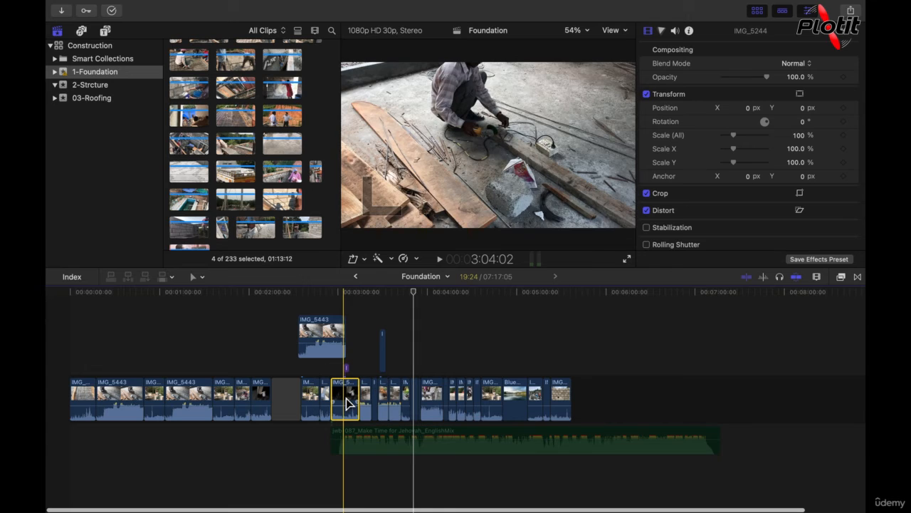
{"action": "left_click", "coordinate": [293, 395]}
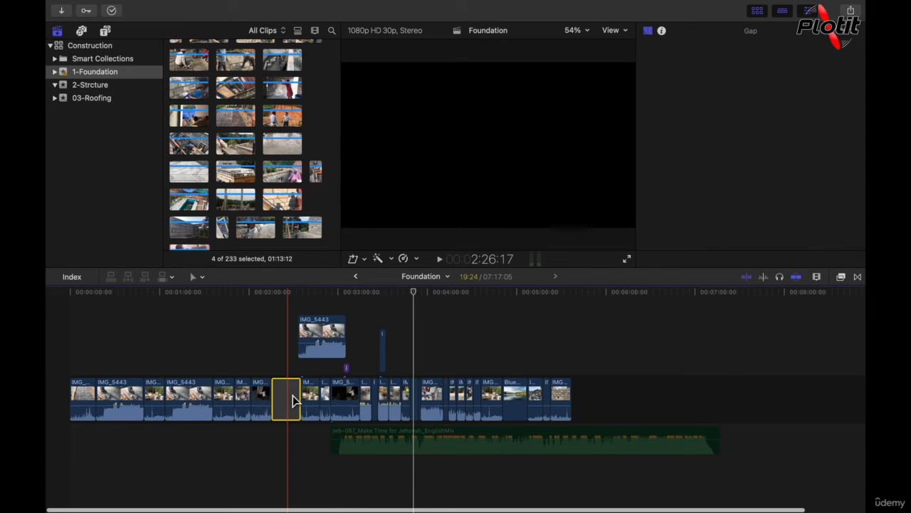
{"action": "left_click", "coordinate": [346, 394]}
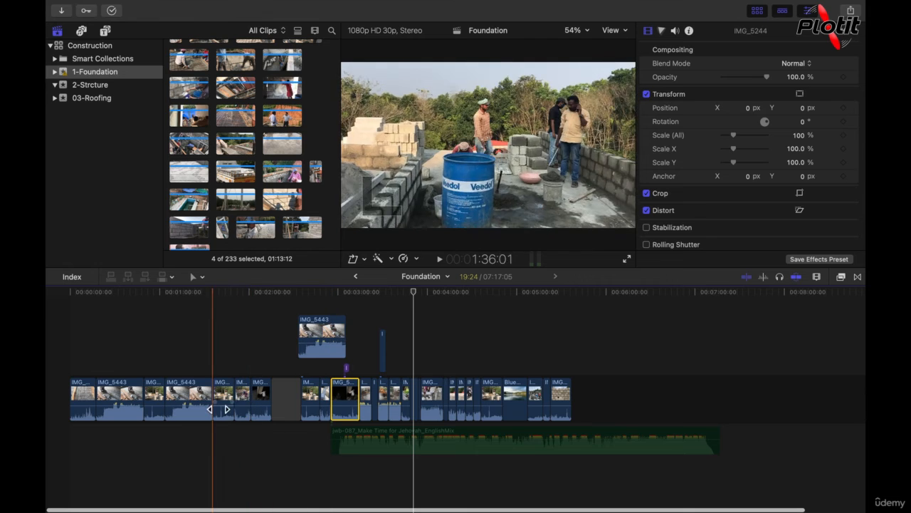
Move the second IMG_5443 clip in the primary storyline 02:47:06 later with the Position tool and inspect the gaps.
{"action": "left_click", "coordinate": [204, 409]}
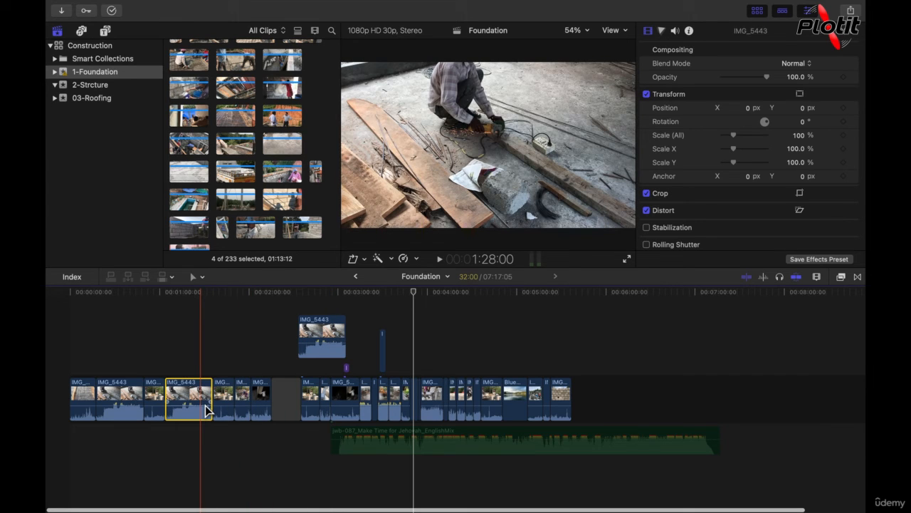
{"action": "left_click_drag", "start_coordinate": [206, 409], "coordinate": [455, 405]}
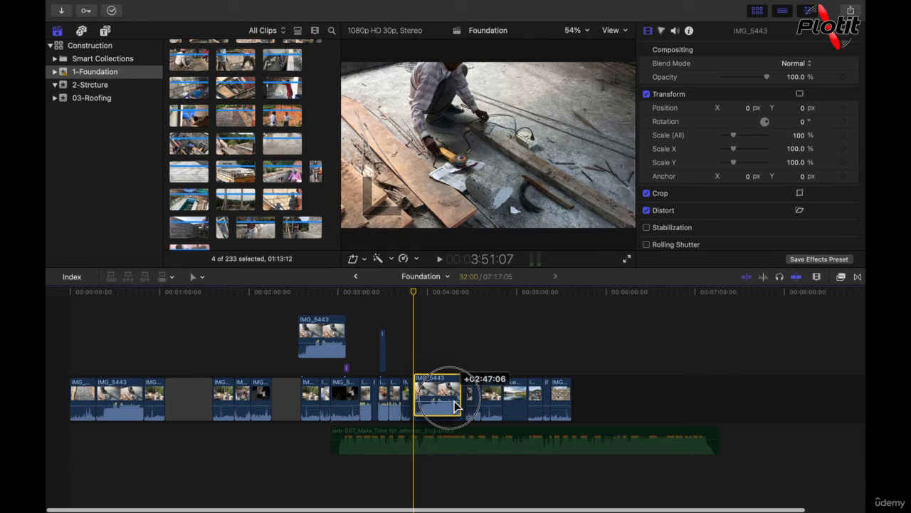
{"action": "left_click_drag", "start_coordinate": [455, 405], "coordinate": [455, 404]}
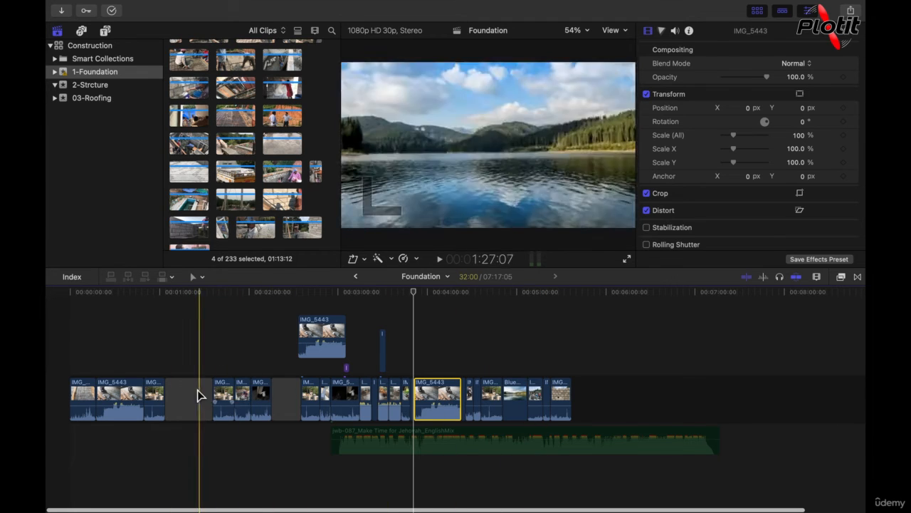
{"action": "left_click", "coordinate": [286, 401]}
{"action": "left_click", "coordinate": [197, 405]}
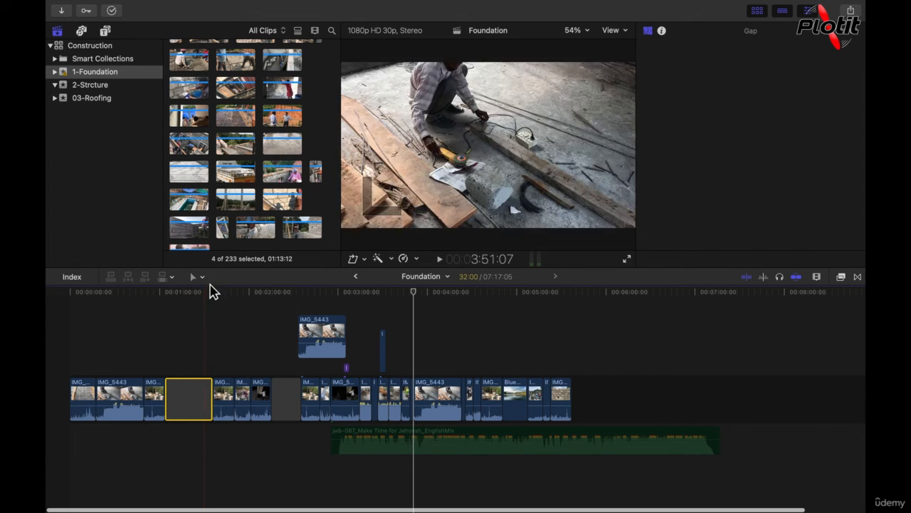
With the Select tool, try moving the IMG_5455 clip near 00:04:00 above the primary storyline as a connected clip, and undo the move.
{"action": "left_click", "coordinate": [200, 277]}
{"action": "left_click", "coordinate": [217, 294]}
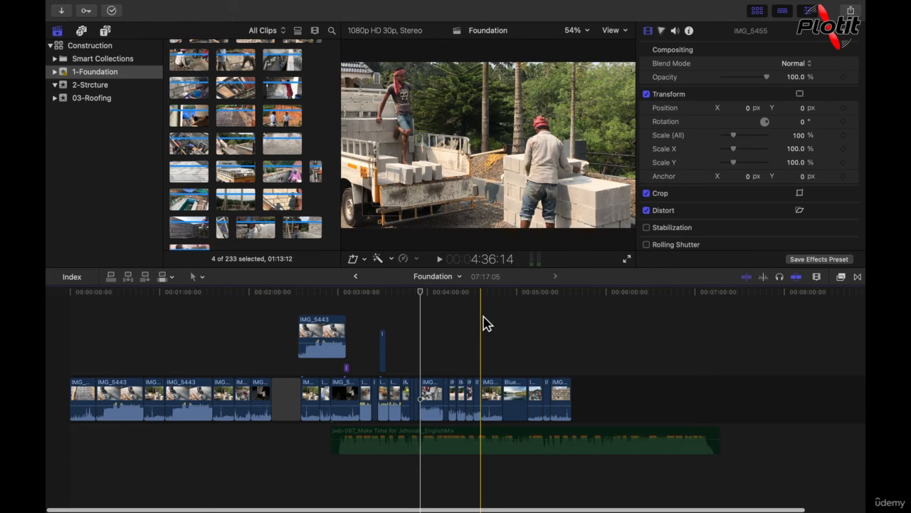
{"action": "left_click", "coordinate": [436, 409]}
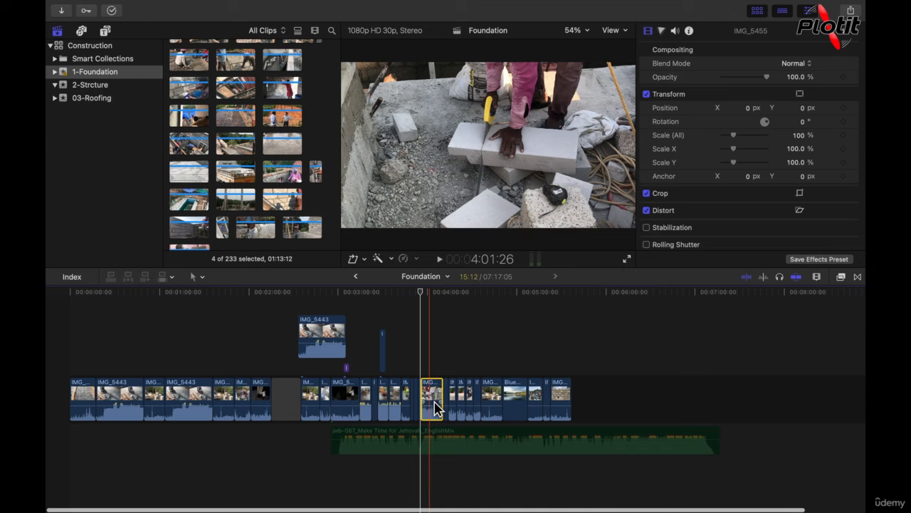
{"action": "left_click_drag", "start_coordinate": [436, 409], "coordinate": [437, 400]}
{"action": "left_click_drag", "start_coordinate": [436, 390], "coordinate": [453, 354]}
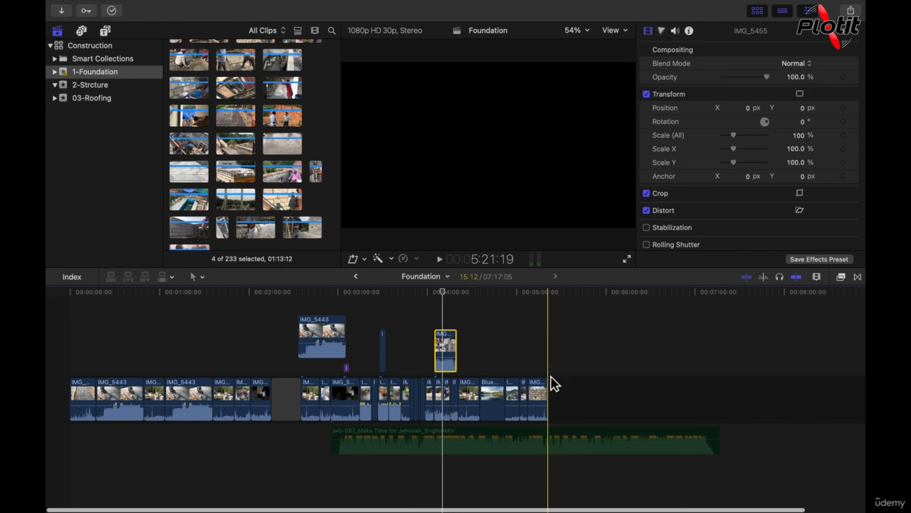
{"action": "left_click_drag", "start_coordinate": [566, 367], "coordinate": [489, 425]}
{"action": "left_click", "coordinate": [509, 370]}
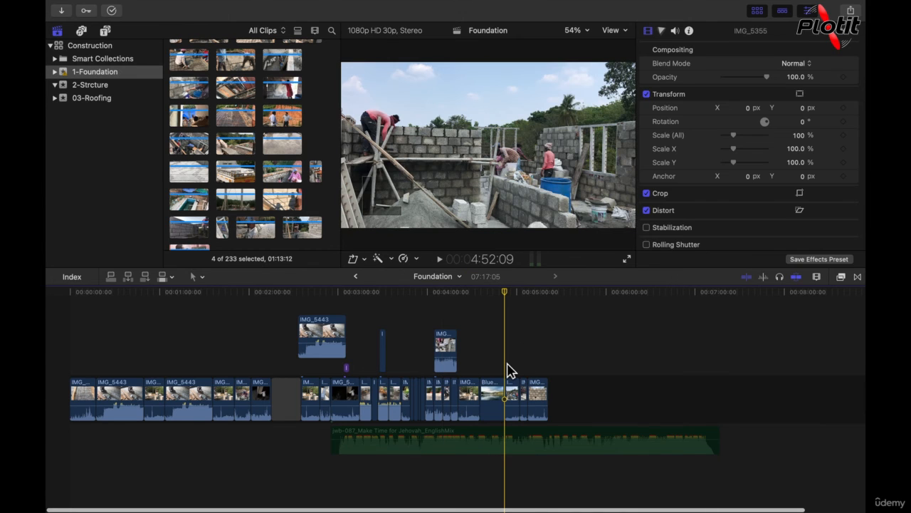
{"action": "key", "text": "super+z"}
Move the same IMG_5455 clip above the primary storyline once more, slightly later in time, and undo it.
{"action": "left_click", "coordinate": [436, 403]}
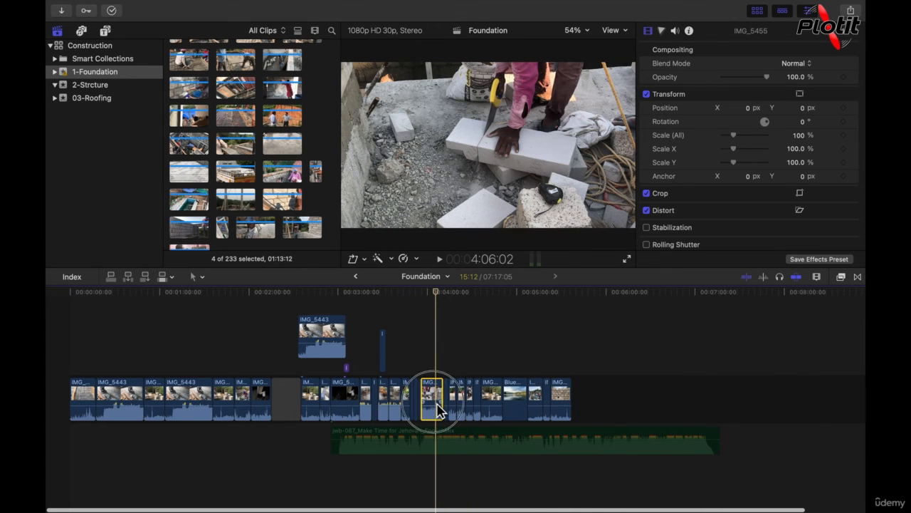
{"action": "left_click_drag", "start_coordinate": [439, 412], "coordinate": [454, 368]}
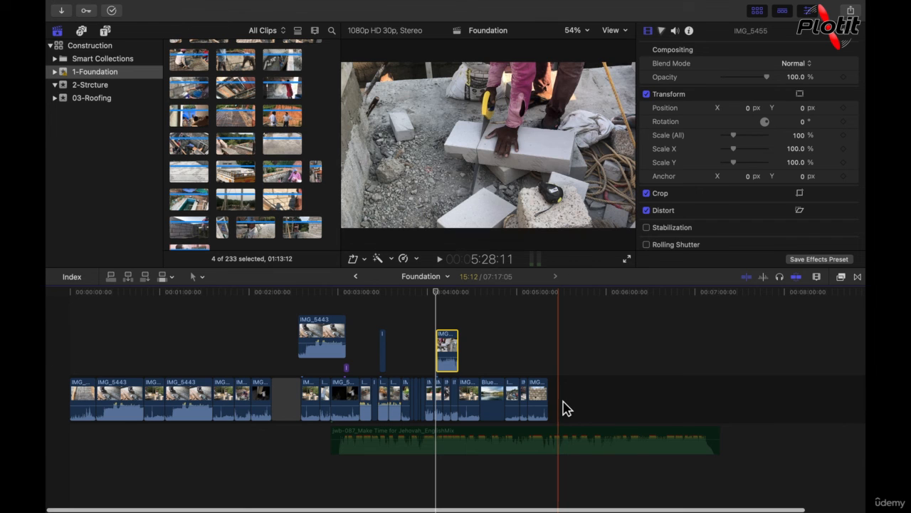
{"action": "key", "text": "super+z"}
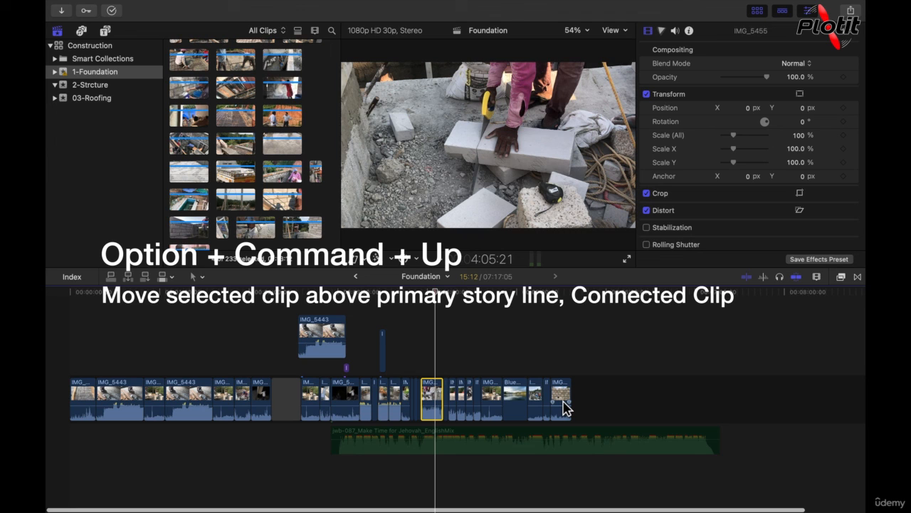
Lift the IMG_5455 clip out of the primary storyline as a connected clip at the same time position, and select the gap beneath it.
{"action": "key", "text": "alt+super+Up"}
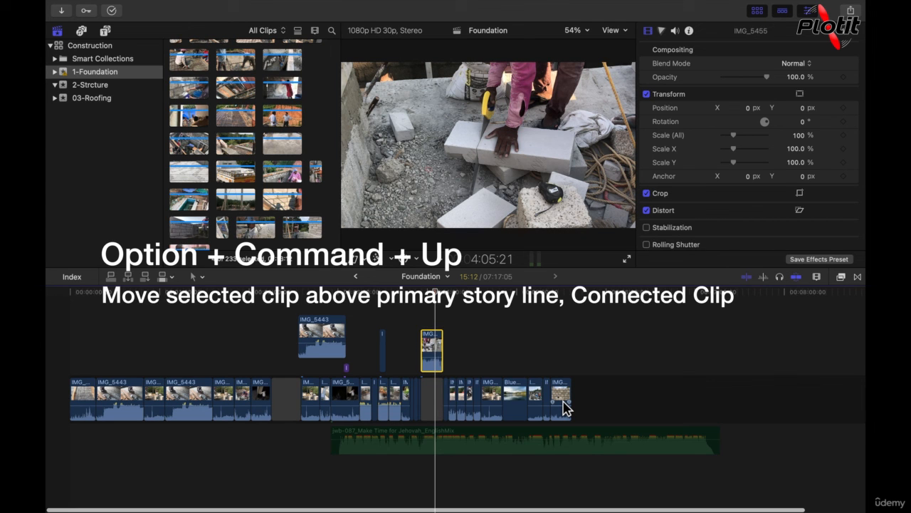
{"action": "left_click", "coordinate": [439, 410]}
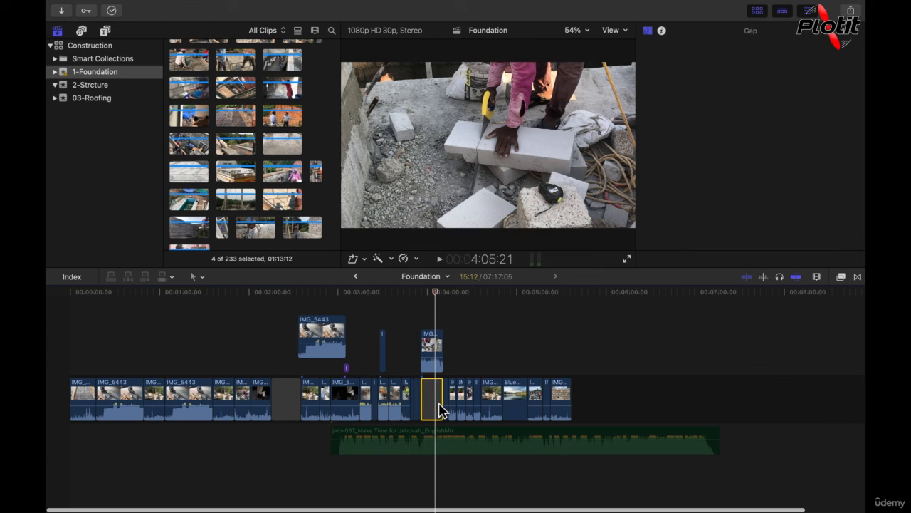